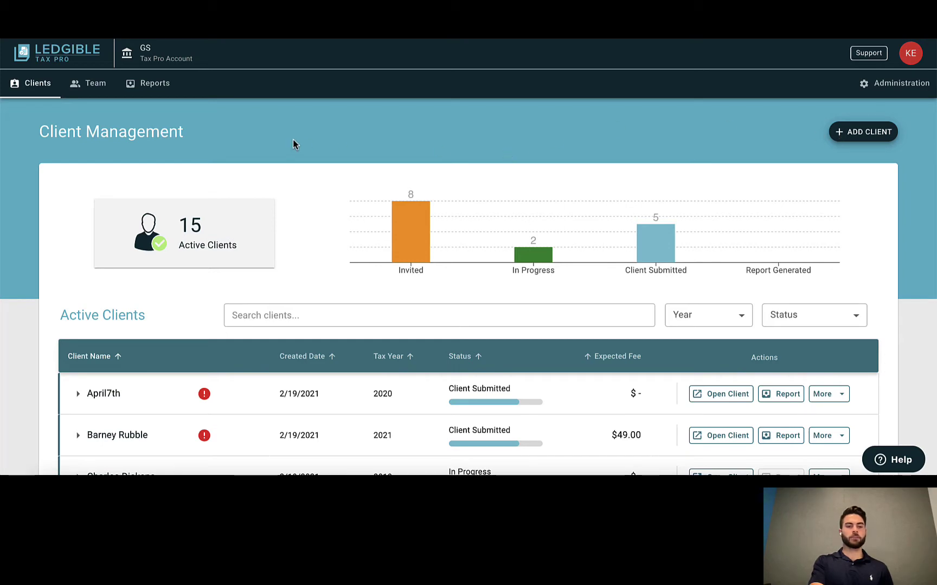
View the firm's team members and the form for adding a team member, closing the form without adding anyone
{"action": "scroll", "coordinate": [292, 139], "scroll_direction": "down", "scroll_amount": 1}
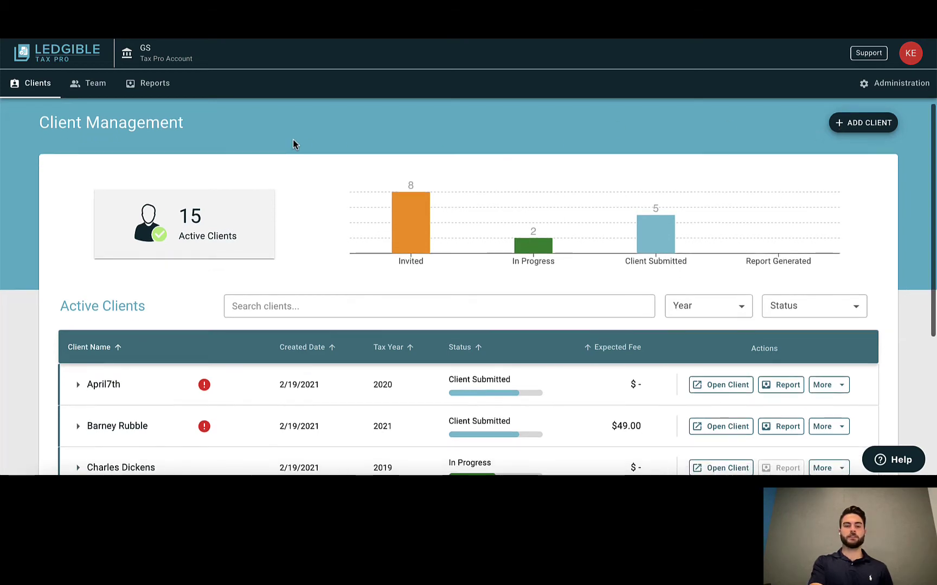
{"action": "scroll", "coordinate": [293, 142], "scroll_direction": "up", "scroll_amount": 1}
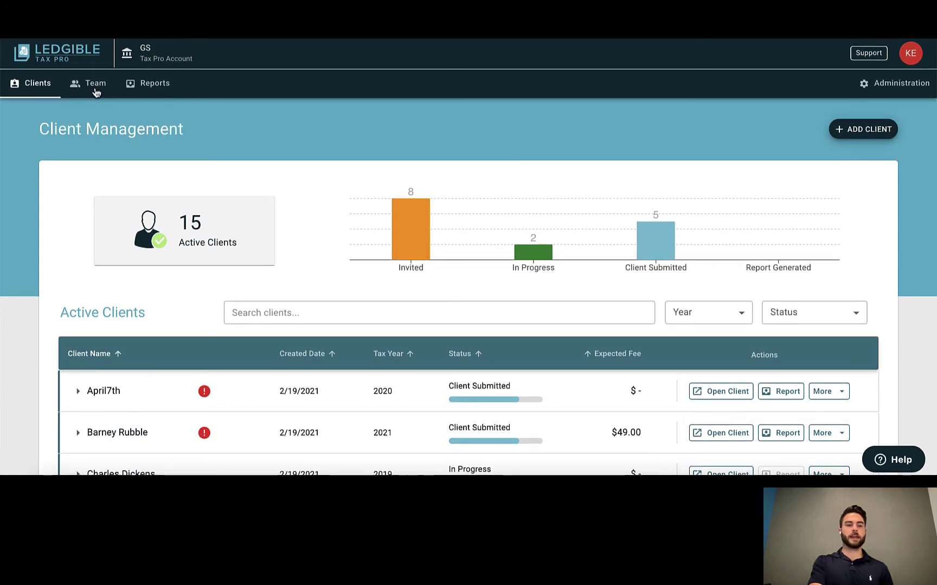
{"action": "left_click", "coordinate": [95, 88]}
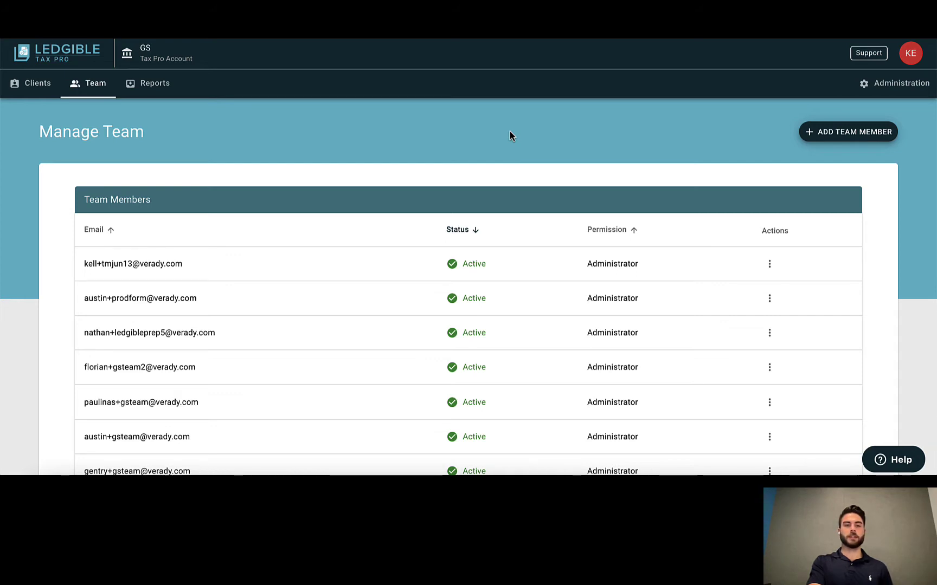
{"action": "left_click", "coordinate": [816, 137]}
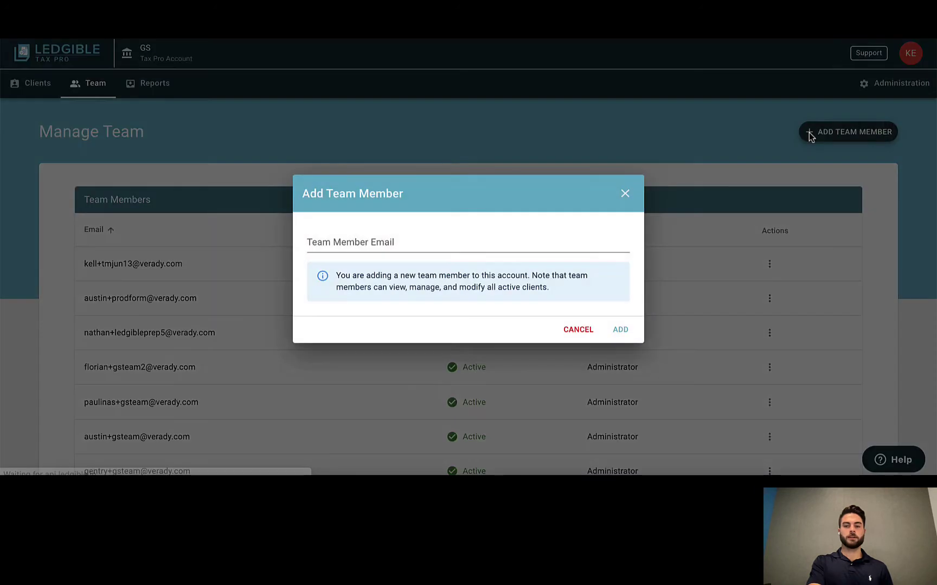
{"action": "left_click", "coordinate": [626, 195]}
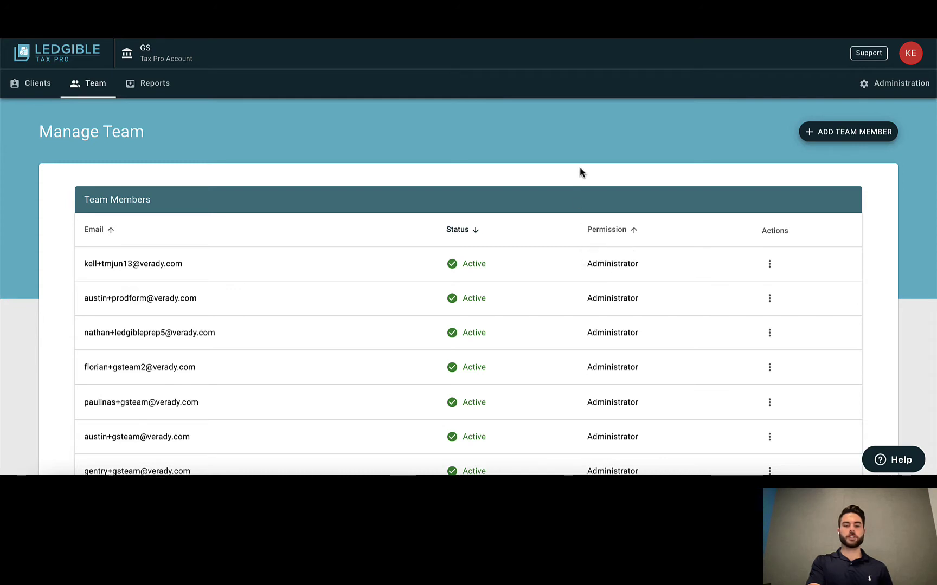
Return to client management and examine the client status chart and the list of active clients
{"action": "left_click", "coordinate": [37, 84]}
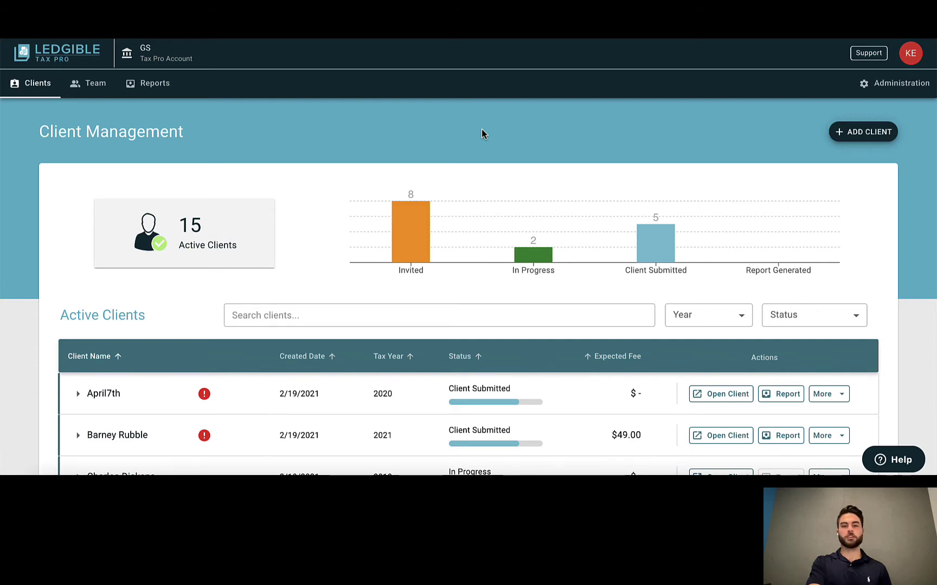
{"action": "scroll", "coordinate": [482, 130], "scroll_direction": "down", "scroll_amount": 1}
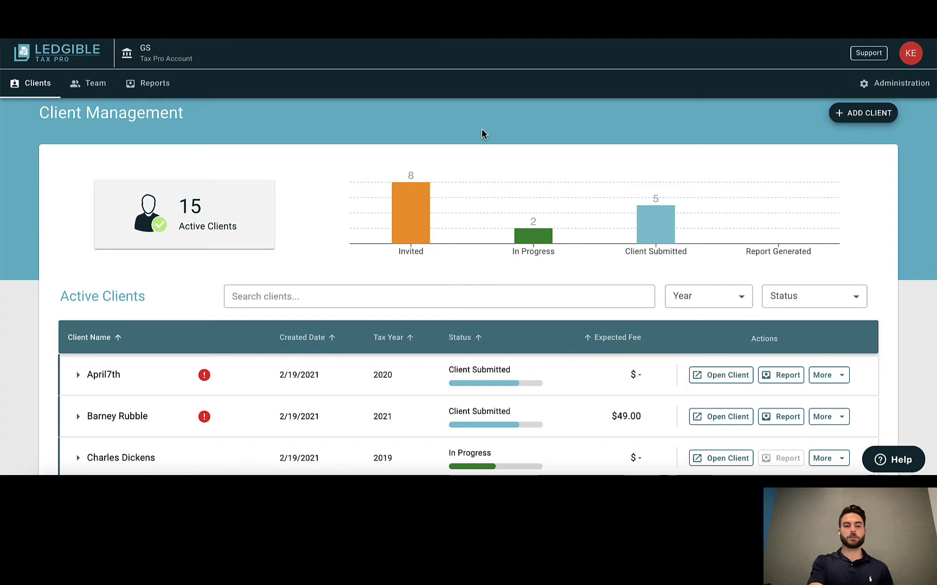
{"action": "scroll", "coordinate": [481, 134], "scroll_direction": "down", "scroll_amount": 1}
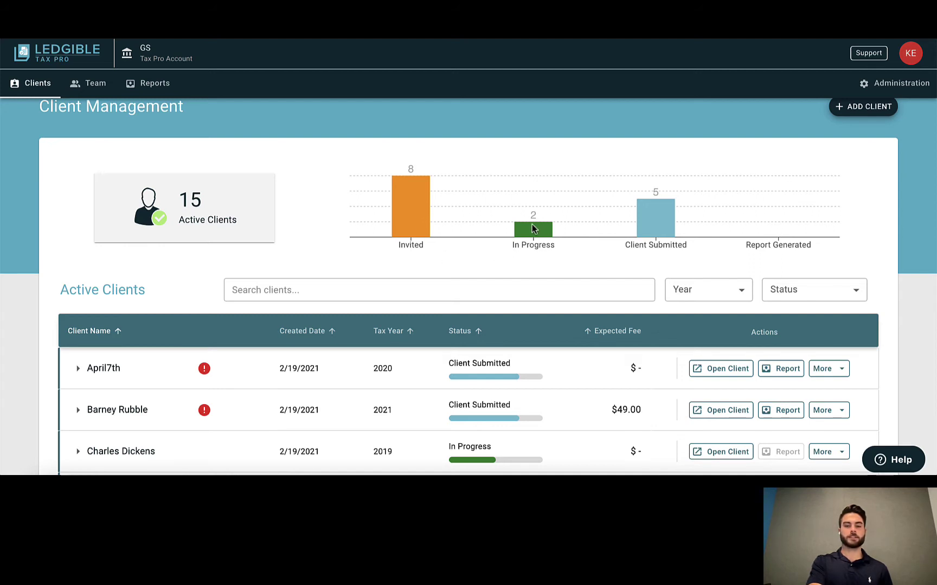
{"action": "scroll", "coordinate": [532, 228], "scroll_direction": "up", "scroll_amount": 1}
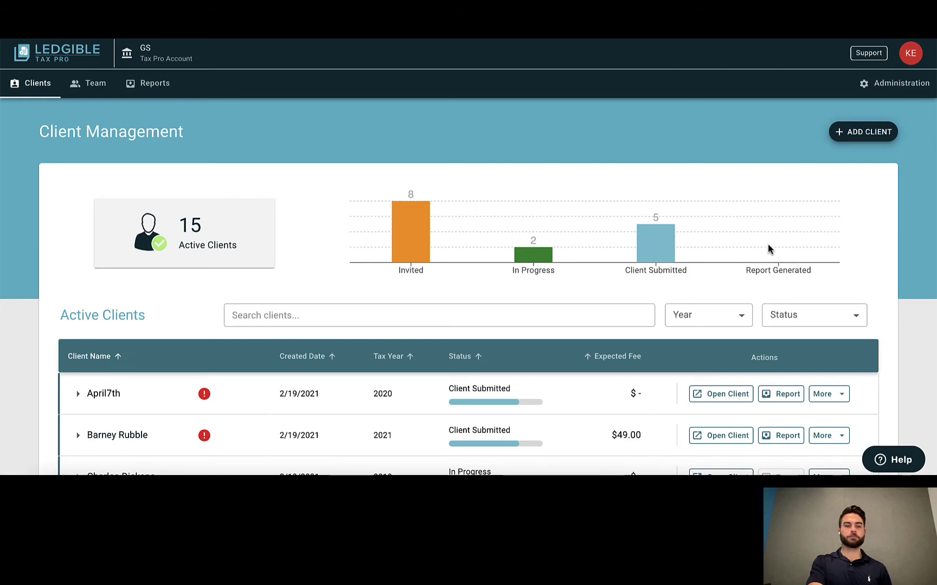
{"action": "scroll", "coordinate": [767, 249], "scroll_direction": "down", "scroll_amount": 1}
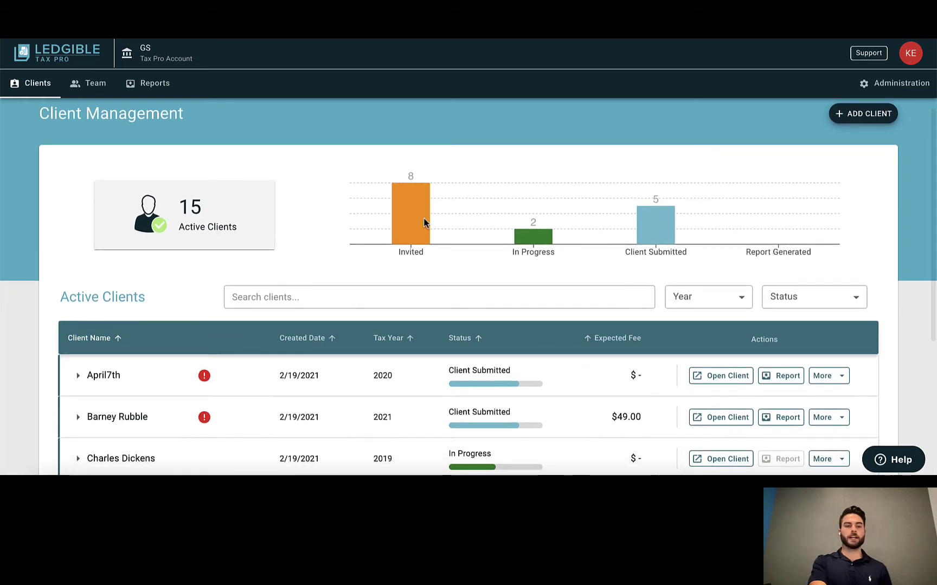
{"action": "scroll", "coordinate": [425, 222], "scroll_direction": "down", "scroll_amount": 5}
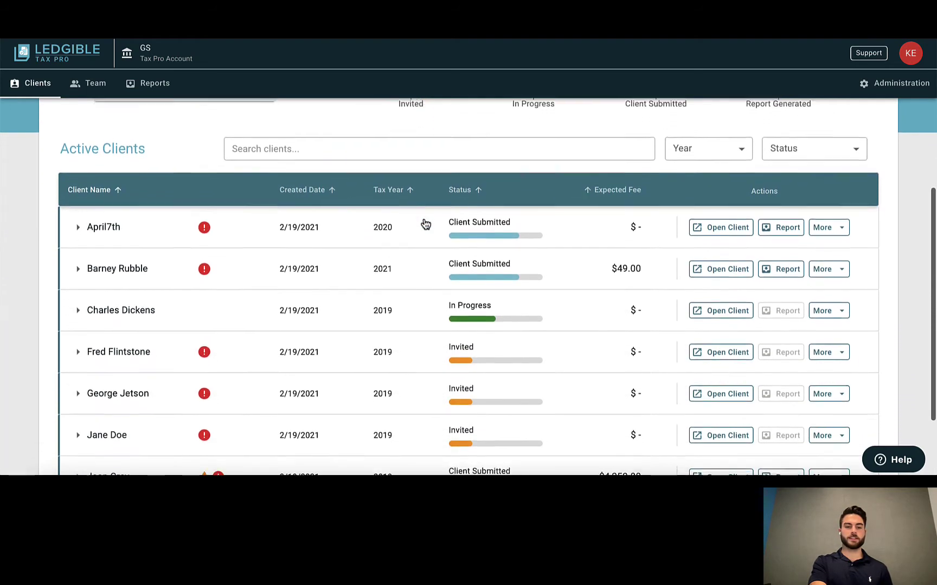
{"action": "scroll", "coordinate": [425, 219], "scroll_direction": "down", "scroll_amount": 4}
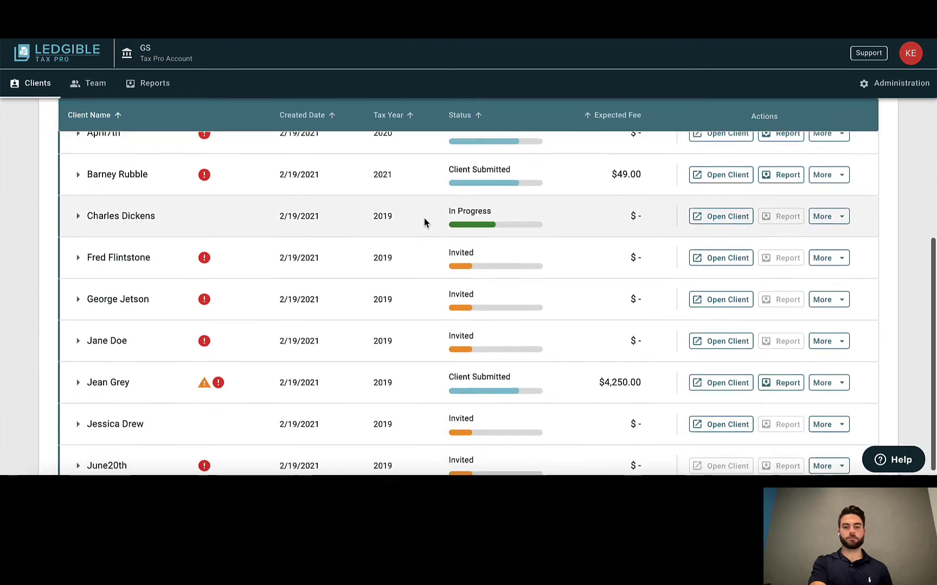
{"action": "scroll", "coordinate": [424, 218], "scroll_direction": "up", "scroll_amount": 4}
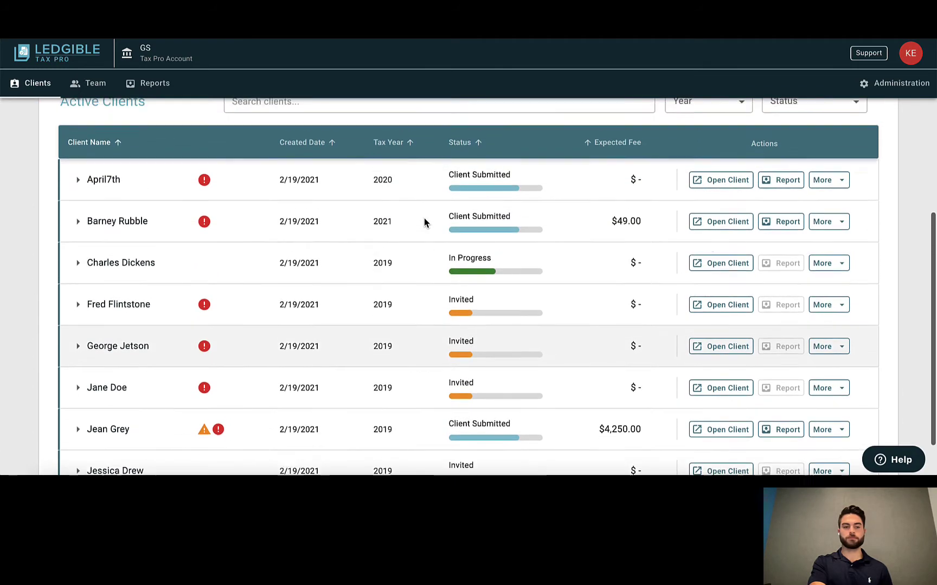
{"action": "scroll", "coordinate": [424, 218], "scroll_direction": "up", "scroll_amount": 3}
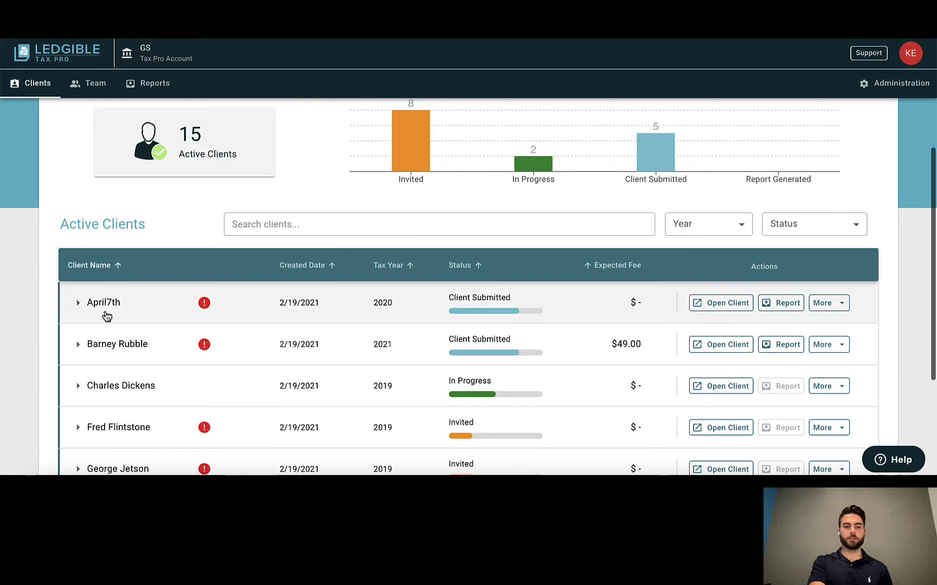
Open the April7th client and review its 2020 tax overview, covering filing status, activity, tax exposure, input charts, wallets and exchanges
{"action": "left_click", "coordinate": [711, 307]}
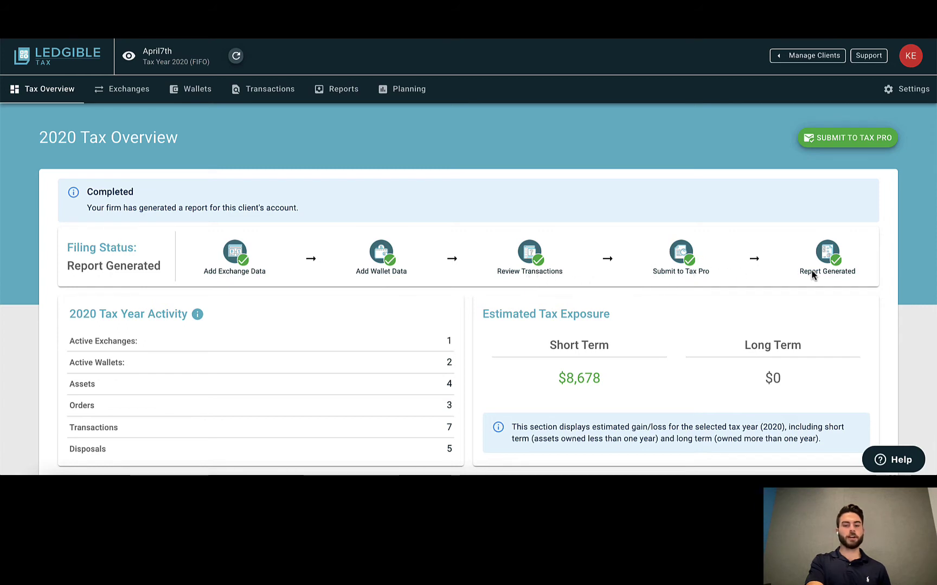
{"action": "scroll", "coordinate": [260, 311], "scroll_direction": "down", "scroll_amount": 1}
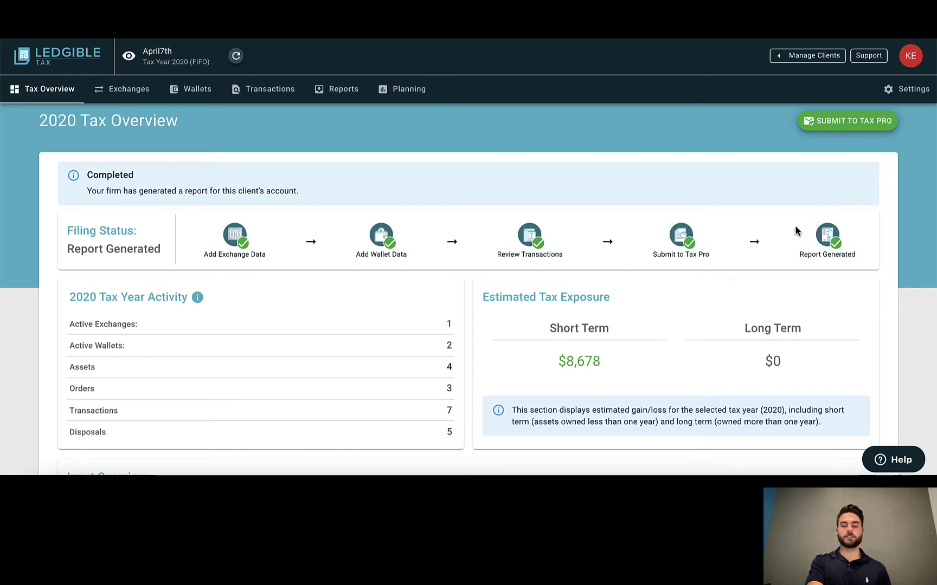
{"action": "scroll", "coordinate": [795, 230], "scroll_direction": "down", "scroll_amount": 1}
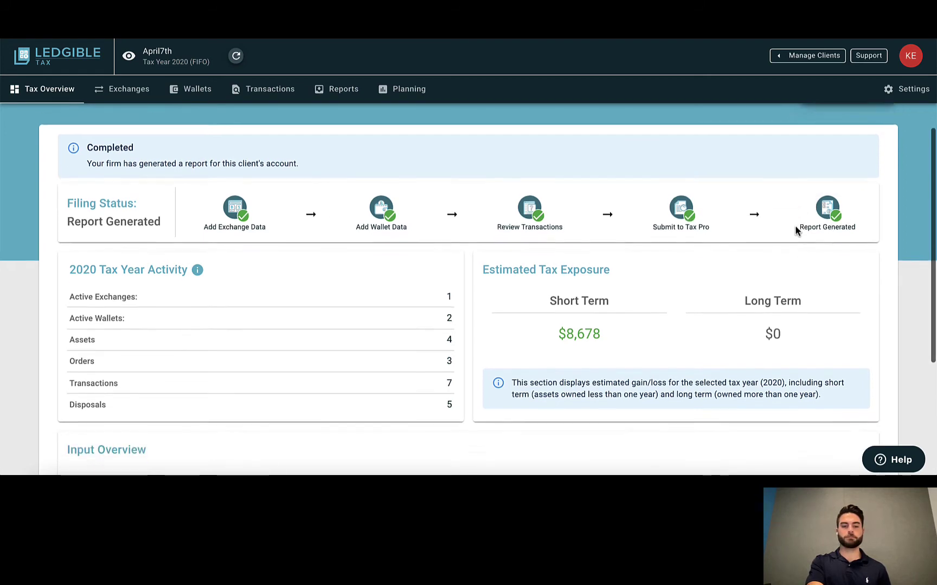
{"action": "scroll", "coordinate": [378, 278], "scroll_direction": "down", "scroll_amount": 2}
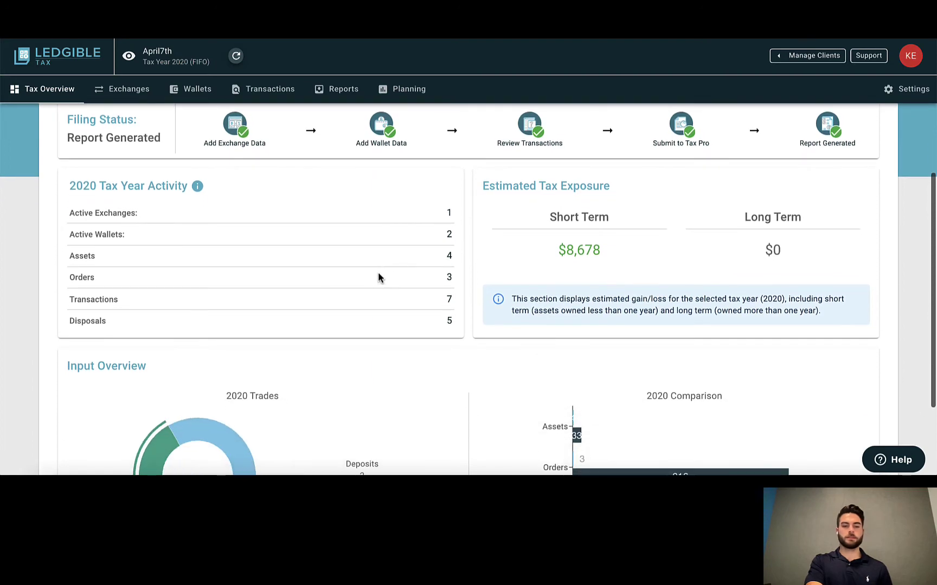
{"action": "scroll", "coordinate": [378, 278], "scroll_direction": "down", "scroll_amount": 1}
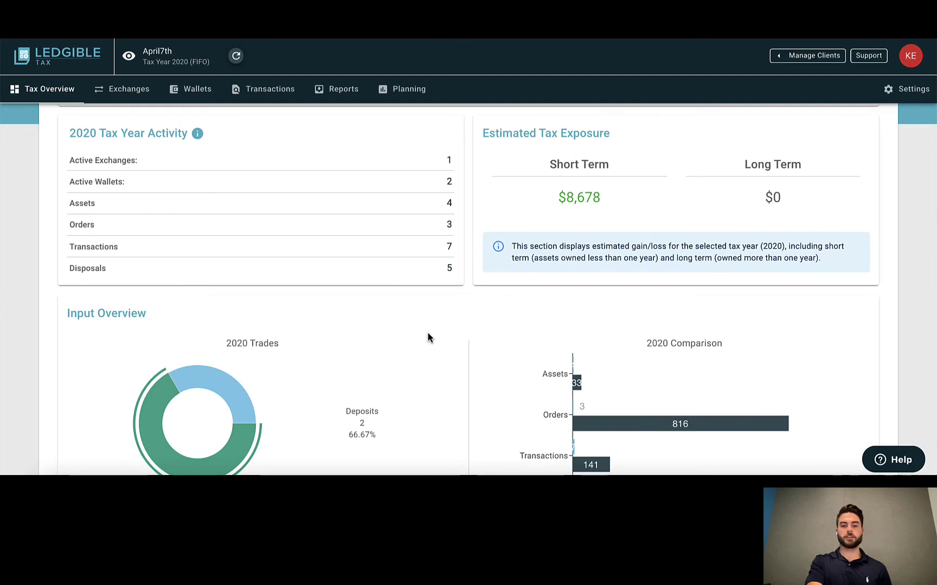
{"action": "scroll", "coordinate": [428, 337], "scroll_direction": "up", "scroll_amount": 1}
{"action": "scroll", "coordinate": [428, 337], "scroll_direction": "down", "scroll_amount": 1}
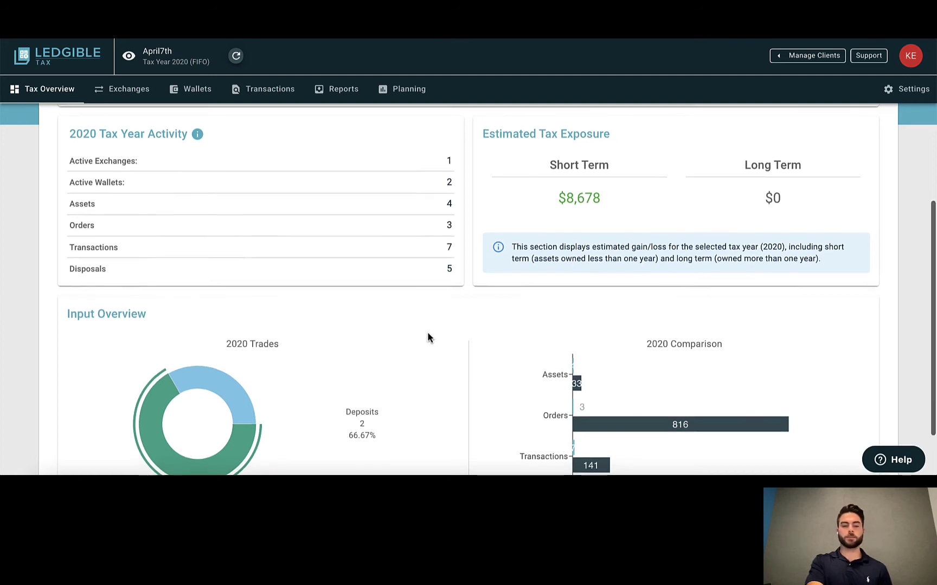
{"action": "scroll", "coordinate": [428, 338], "scroll_direction": "down", "scroll_amount": 2}
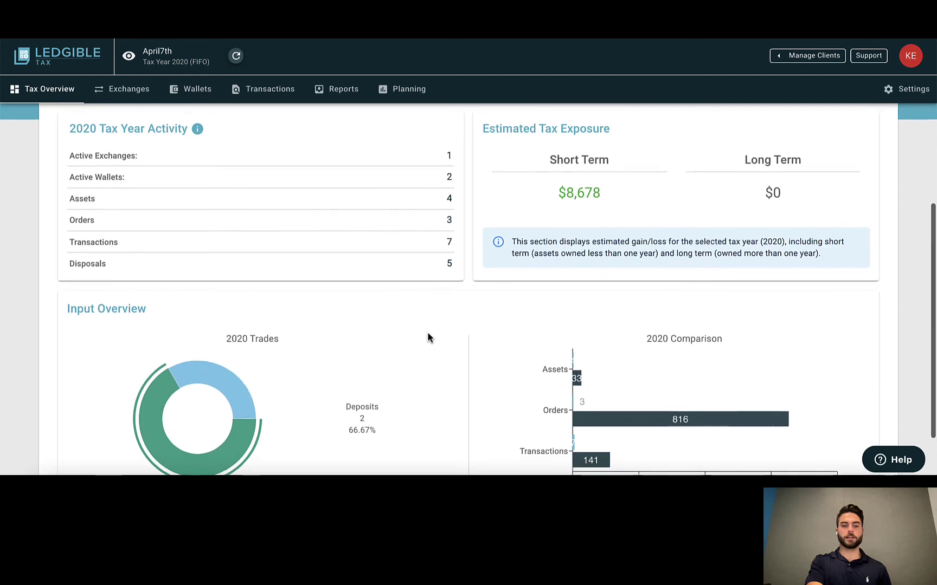
{"action": "scroll", "coordinate": [427, 338], "scroll_direction": "down", "scroll_amount": 3}
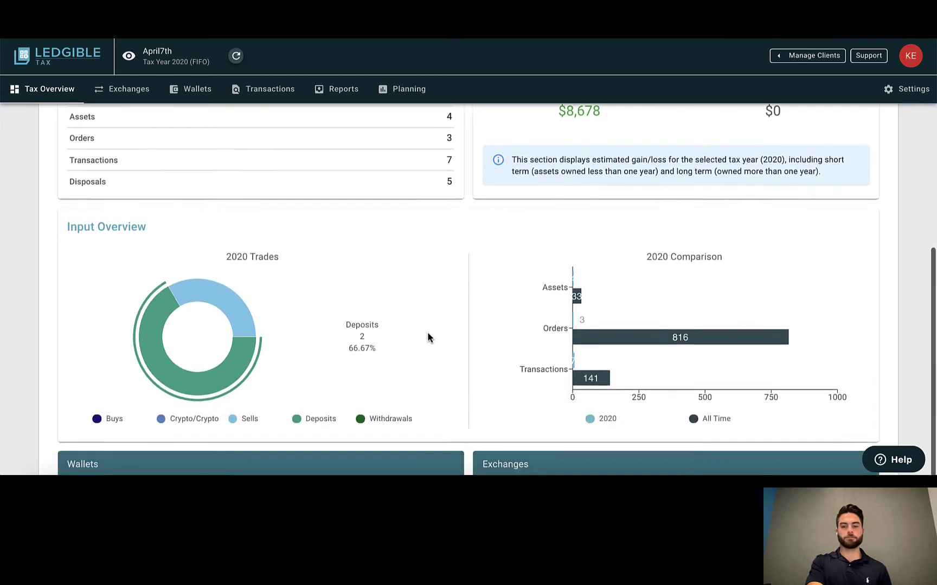
{"action": "scroll", "coordinate": [428, 337], "scroll_direction": "down", "scroll_amount": 2}
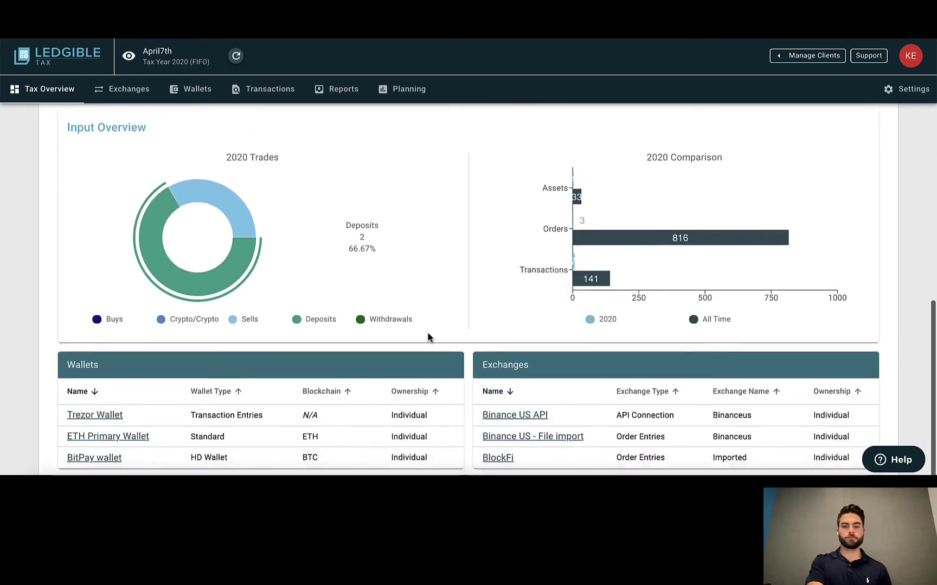
{"action": "scroll", "coordinate": [428, 337], "scroll_direction": "down", "scroll_amount": 1}
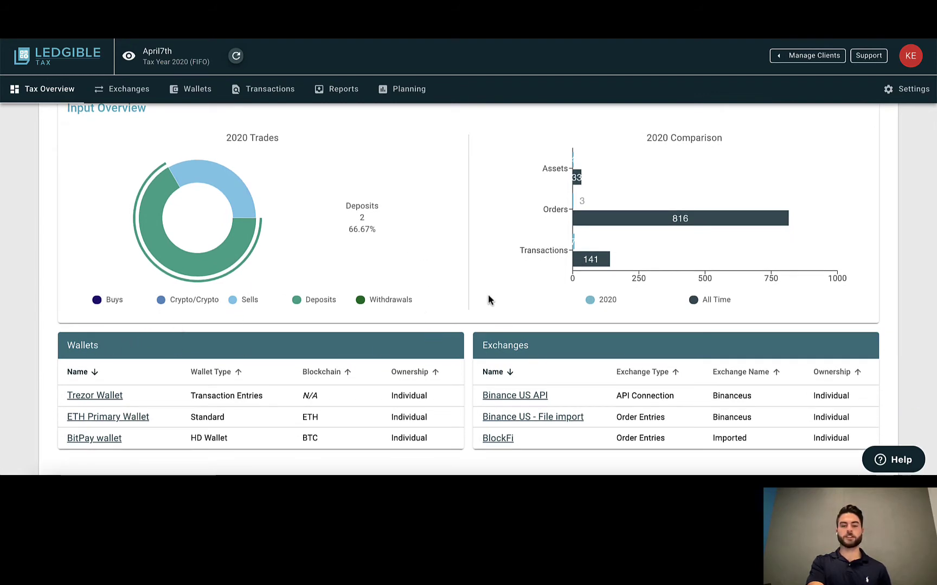
{"action": "scroll", "coordinate": [488, 299], "scroll_direction": "up", "scroll_amount": 3}
{"action": "scroll", "coordinate": [488, 296], "scroll_direction": "up", "scroll_amount": 5}
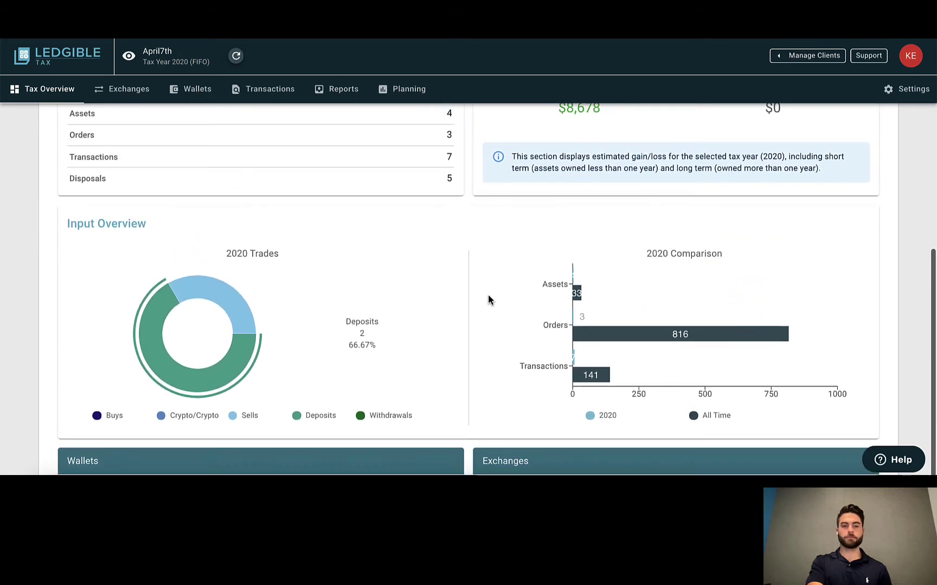
{"action": "scroll", "coordinate": [488, 298], "scroll_direction": "up", "scroll_amount": 1}
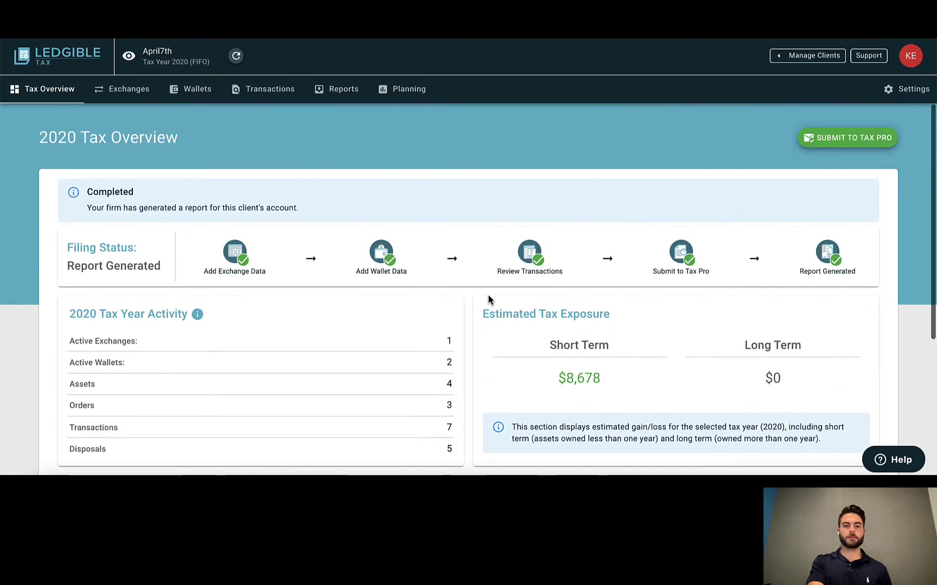
View the client's exchanges and inspect the exchange types and supported API exchanges offered for adding exchange data, without adding any
{"action": "left_click", "coordinate": [142, 97]}
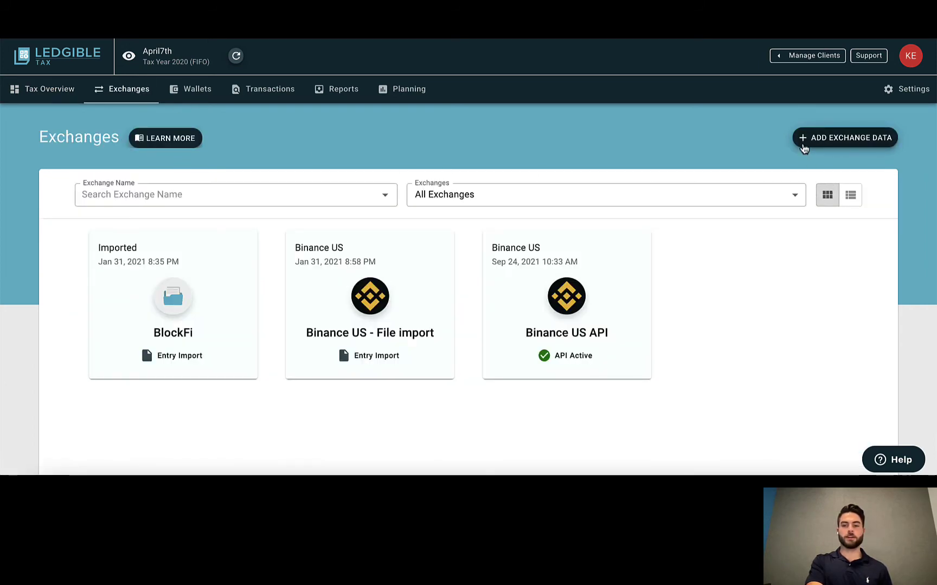
{"action": "left_click", "coordinate": [804, 146]}
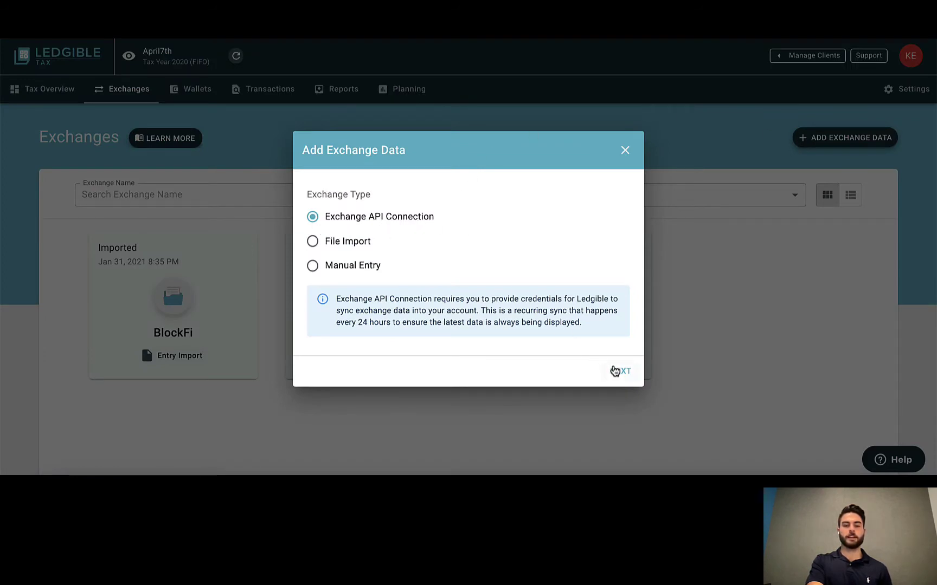
{"action": "left_click", "coordinate": [617, 371]}
{"action": "left_click", "coordinate": [550, 254]}
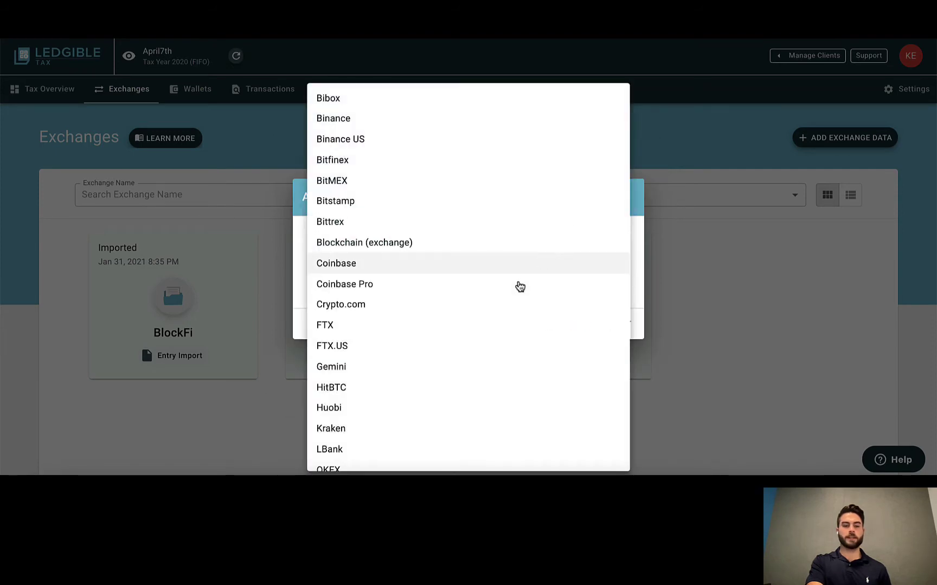
{"action": "scroll", "coordinate": [497, 347], "scroll_direction": "down", "scroll_amount": 1}
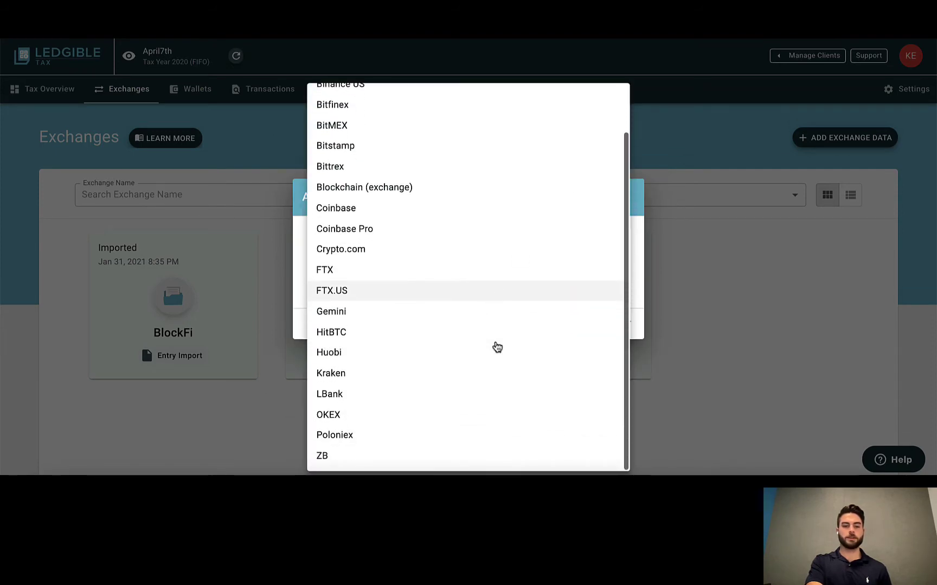
{"action": "scroll", "coordinate": [497, 347], "scroll_direction": "up", "scroll_amount": 1}
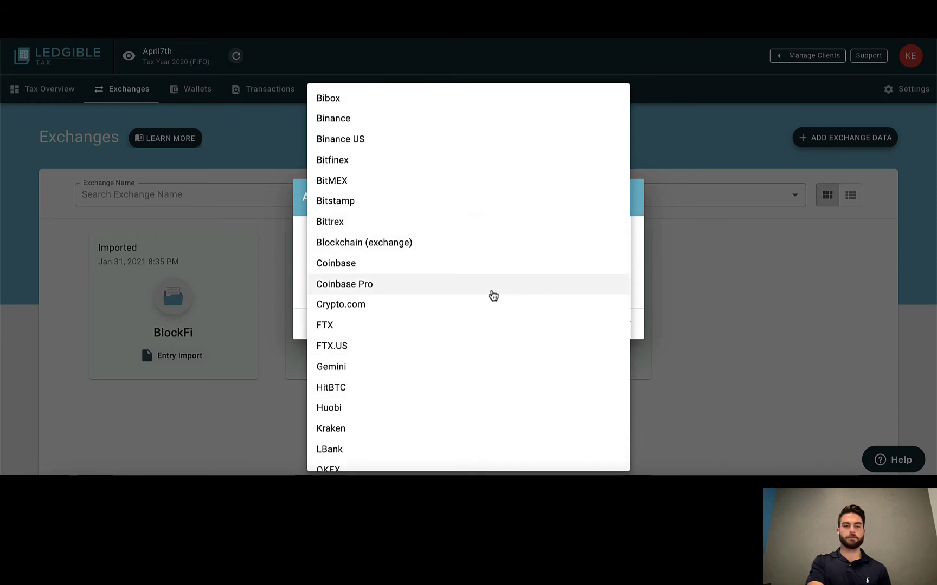
{"action": "scroll", "coordinate": [493, 296], "scroll_direction": "down", "scroll_amount": 1}
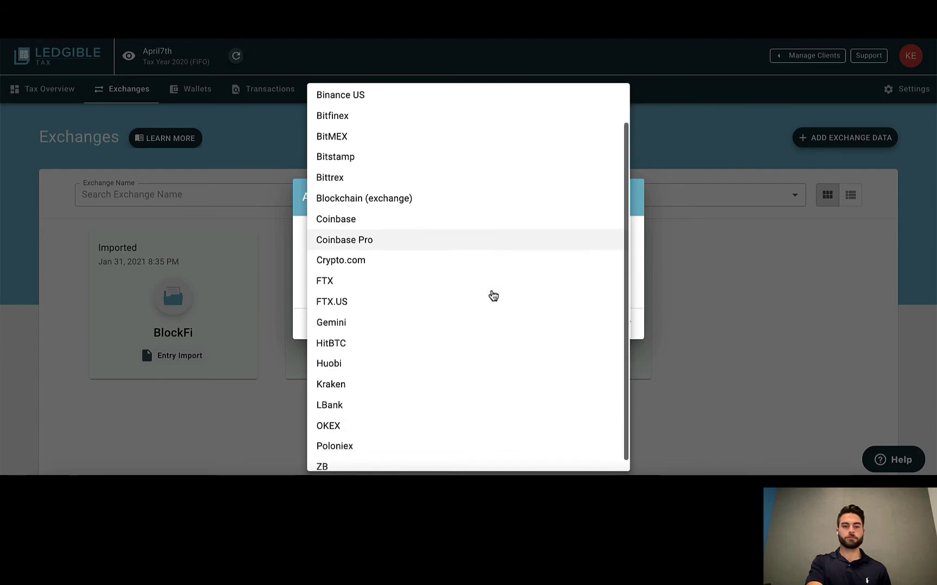
{"action": "left_click", "coordinate": [645, 225]}
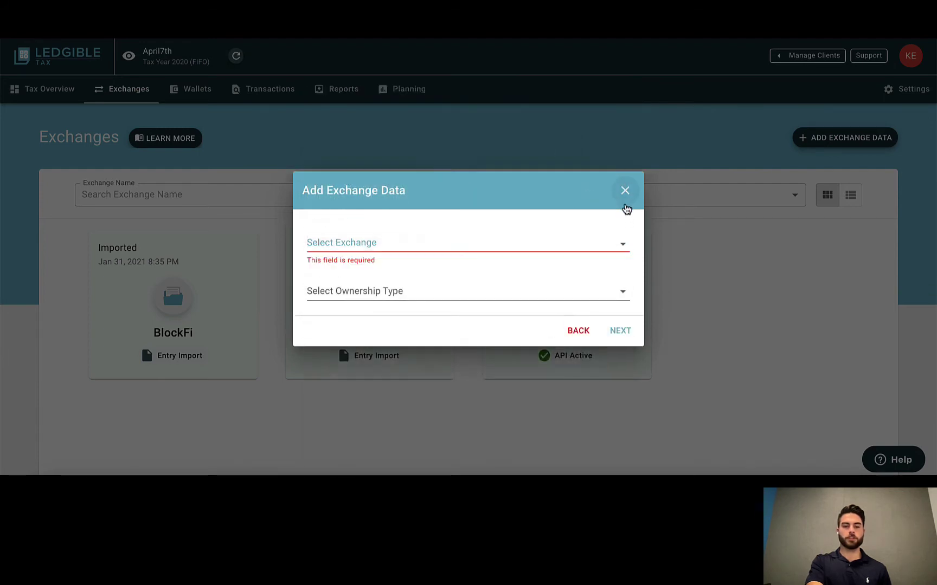
{"action": "left_click", "coordinate": [623, 199]}
{"action": "left_click", "coordinate": [805, 140]}
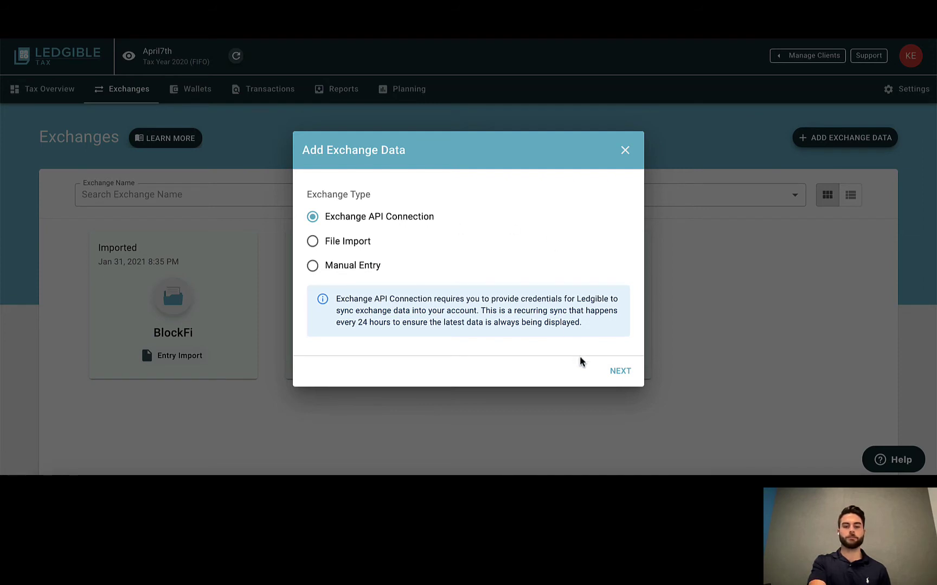
{"action": "left_click", "coordinate": [624, 151]}
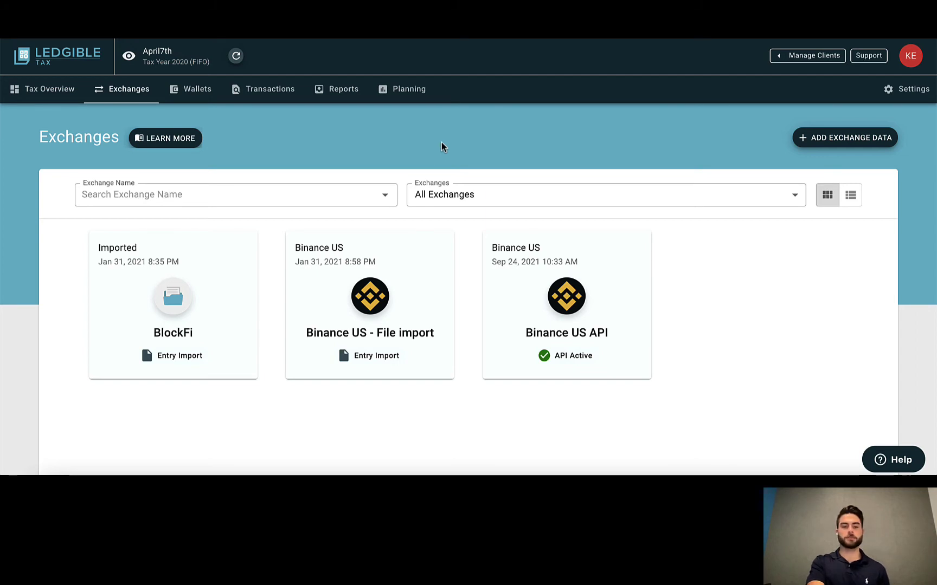
Open the Binance US API exchange and review its summary, covering exchange value, last update and the exchange assets table
{"action": "scroll", "coordinate": [462, 304], "scroll_direction": "down", "scroll_amount": 1}
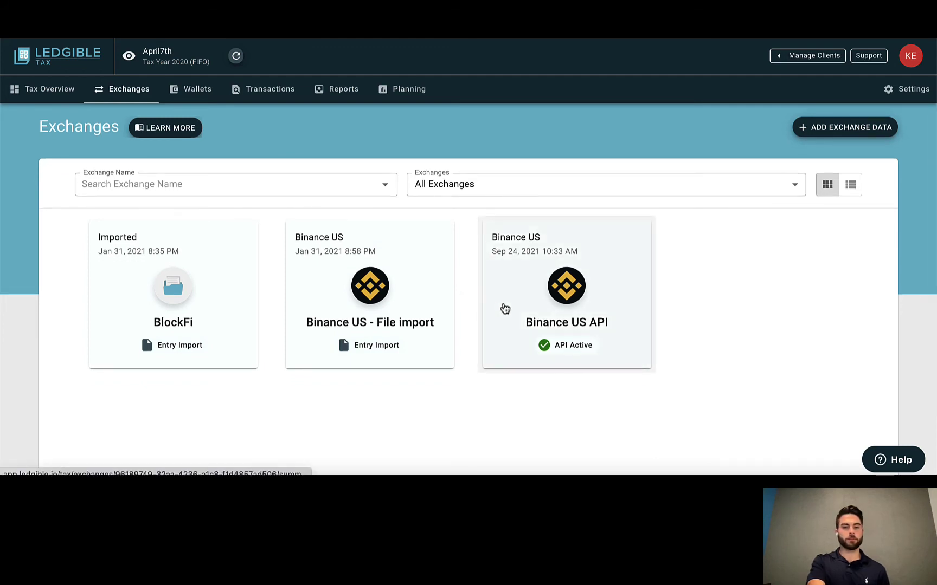
{"action": "left_click", "coordinate": [504, 308]}
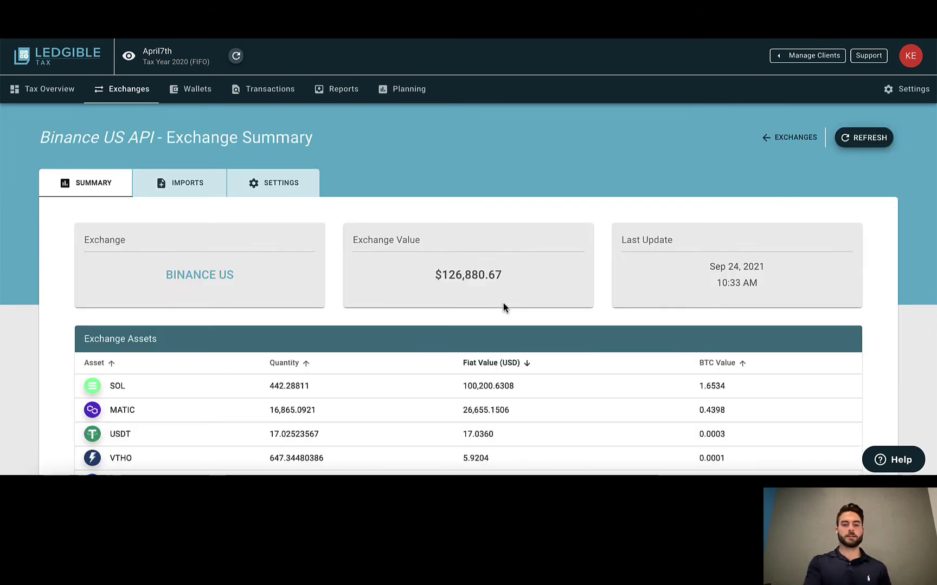
{"action": "scroll", "coordinate": [504, 308], "scroll_direction": "down", "scroll_amount": 1}
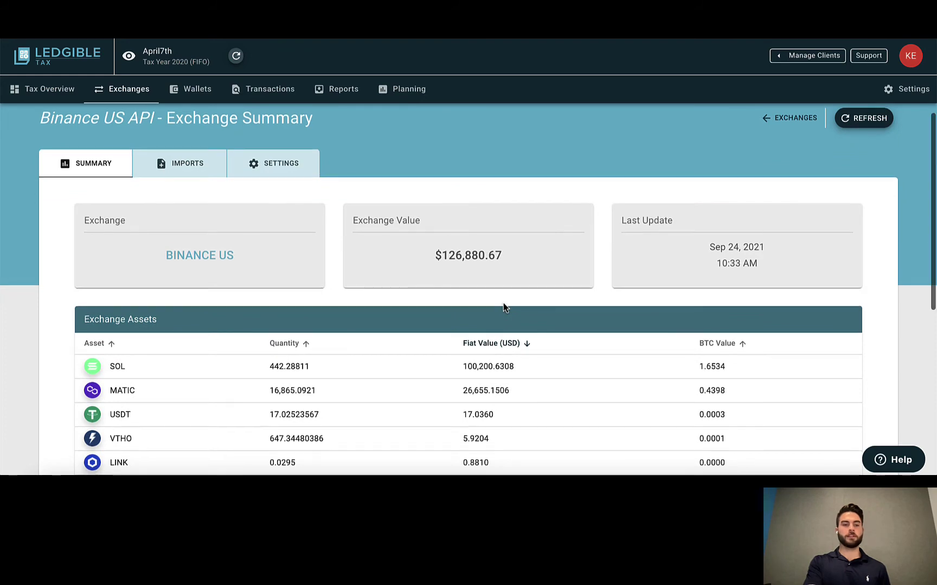
{"action": "scroll", "coordinate": [478, 278], "scroll_direction": "down", "scroll_amount": 1}
{"action": "scroll", "coordinate": [477, 278], "scroll_direction": "up", "scroll_amount": 1}
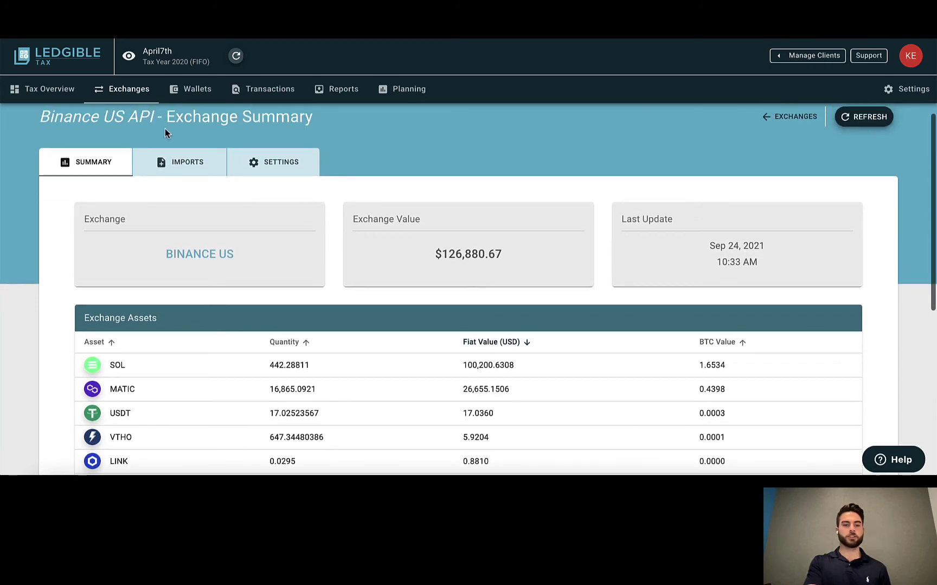
{"action": "scroll", "coordinate": [386, 273], "scroll_direction": "down", "scroll_amount": 1}
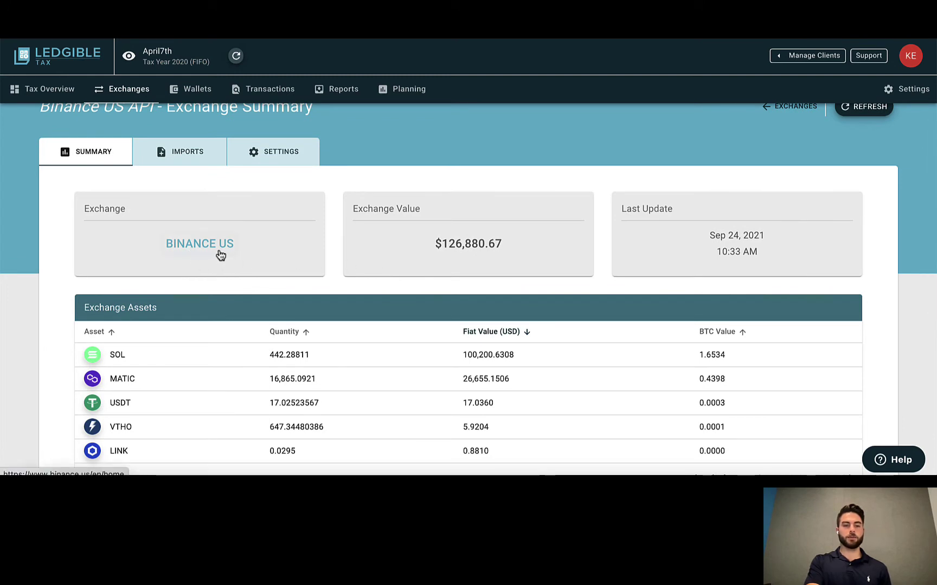
{"action": "scroll", "coordinate": [431, 262], "scroll_direction": "down", "scroll_amount": 1}
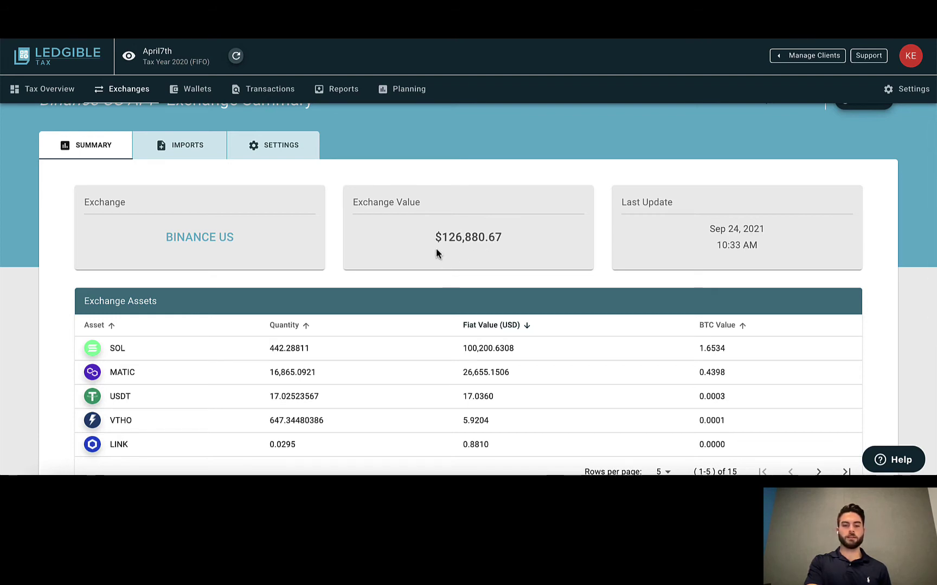
{"action": "scroll", "coordinate": [515, 244], "scroll_direction": "down", "scroll_amount": 2}
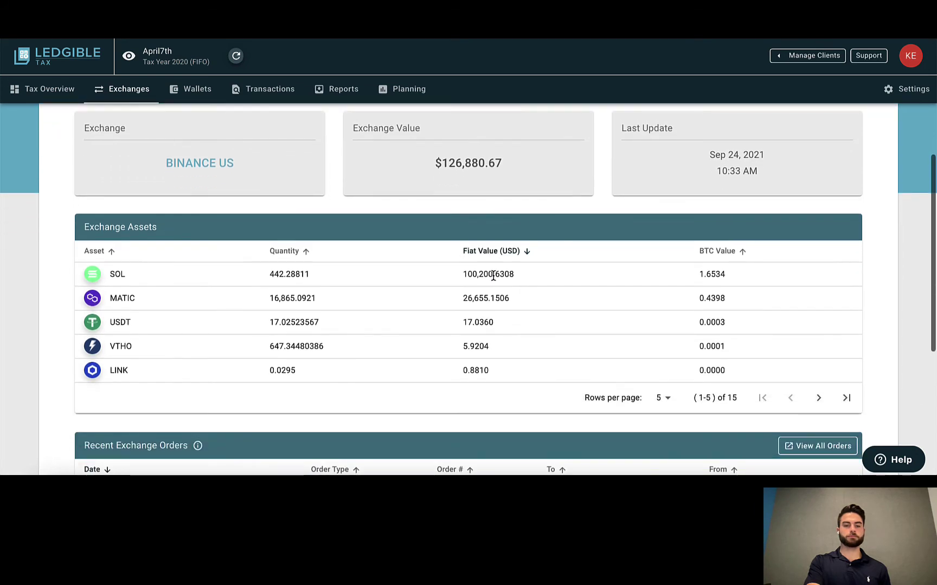
{"action": "scroll", "coordinate": [456, 177], "scroll_direction": "down", "scroll_amount": 1}
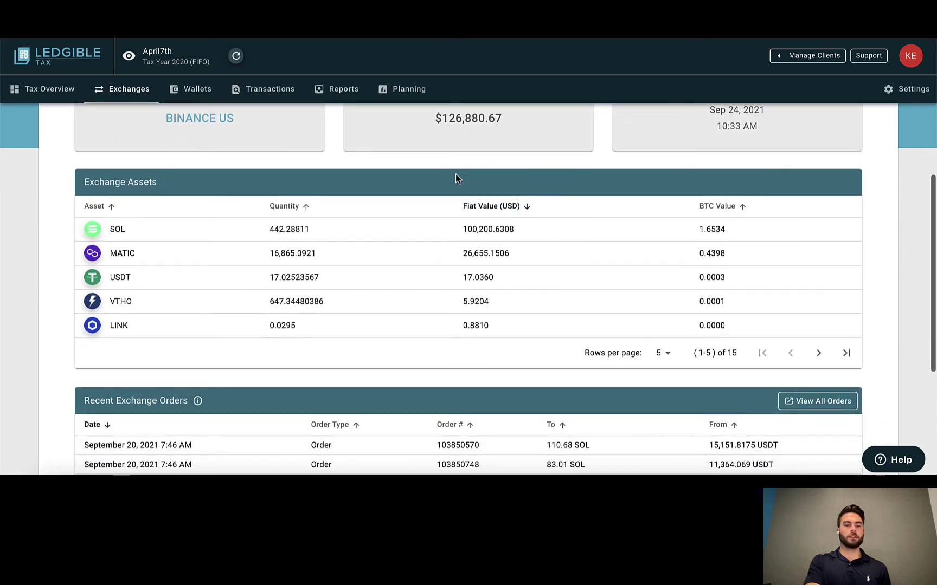
{"action": "scroll", "coordinate": [172, 201], "scroll_direction": "down", "scroll_amount": 1}
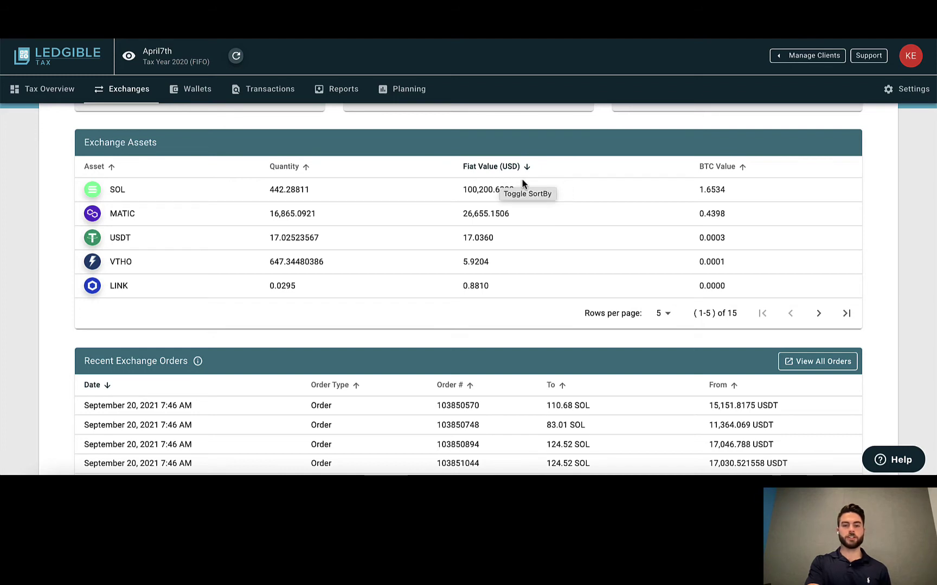
{"action": "scroll", "coordinate": [524, 183], "scroll_direction": "down", "scroll_amount": 1}
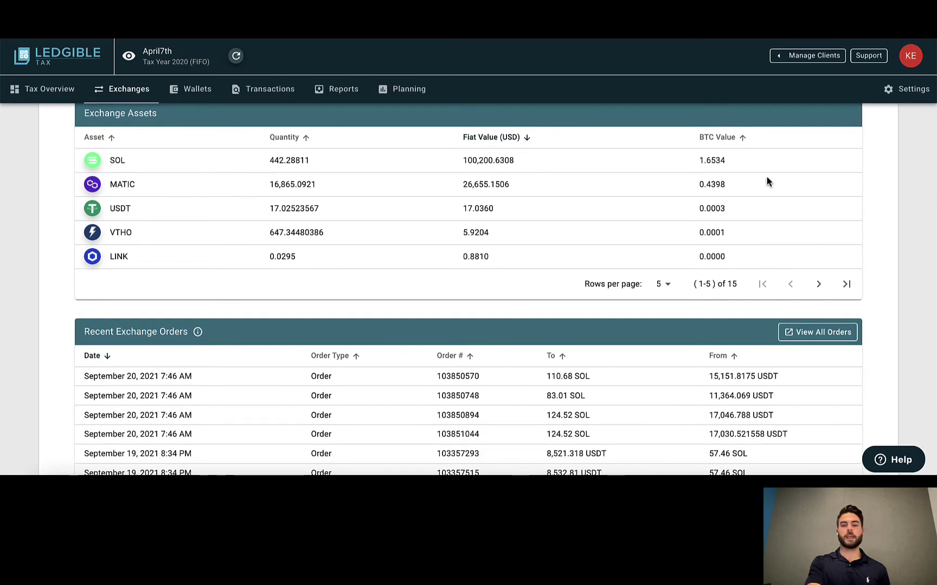
Examine the recent exchange orders of the Binance US API exchange through to the end of the list
{"action": "scroll", "coordinate": [720, 262], "scroll_direction": "down", "scroll_amount": 5}
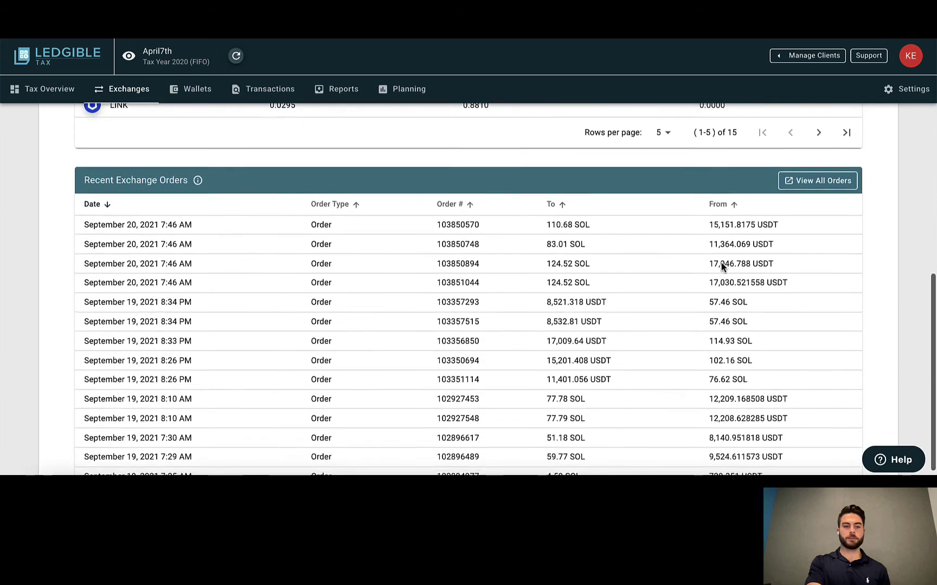
{"action": "scroll", "coordinate": [593, 320], "scroll_direction": "down", "scroll_amount": 1}
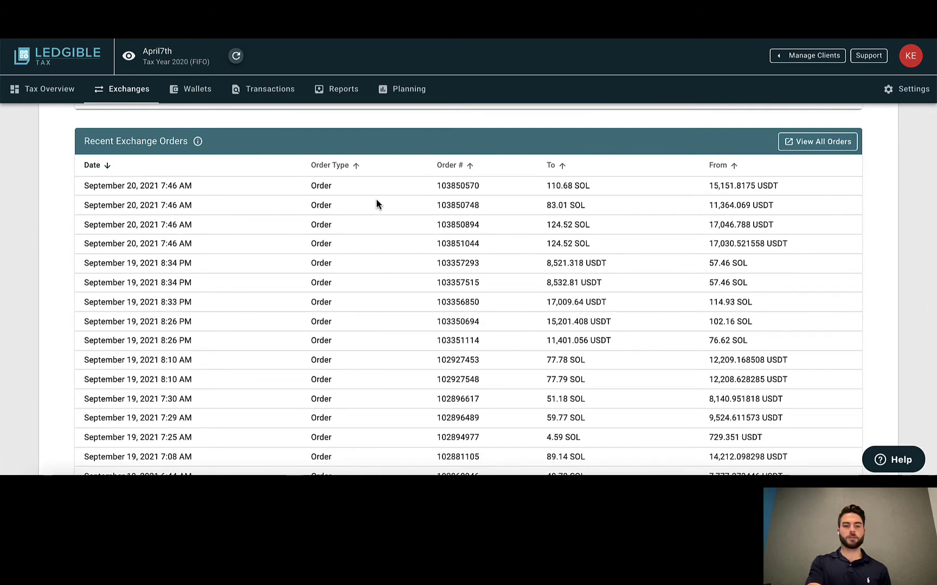
{"action": "scroll", "coordinate": [378, 204], "scroll_direction": "down", "scroll_amount": 3}
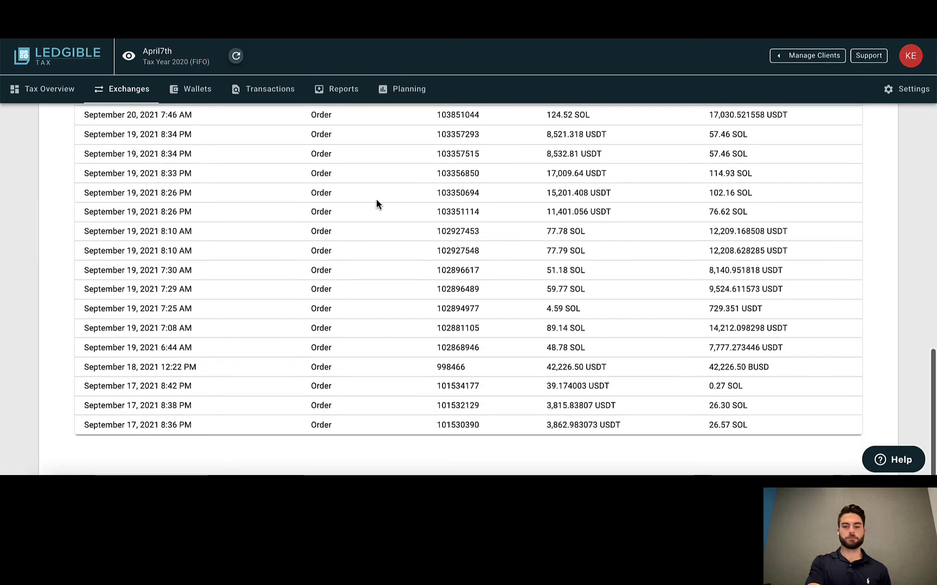
{"action": "scroll", "coordinate": [378, 204], "scroll_direction": "up", "scroll_amount": 10}
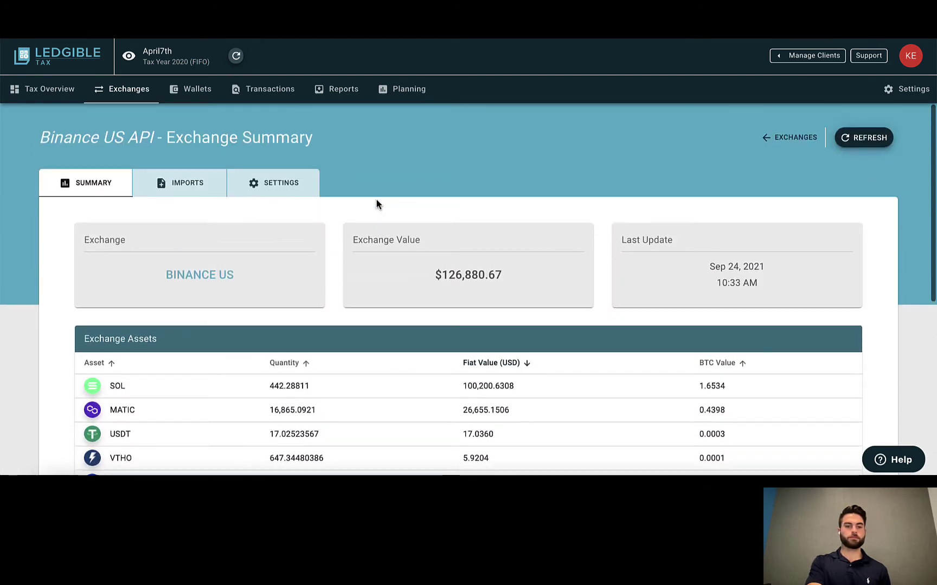
View the client's wallets and the wallet types offered for adding wallet data, cancelling without adding any
{"action": "left_click", "coordinate": [200, 93]}
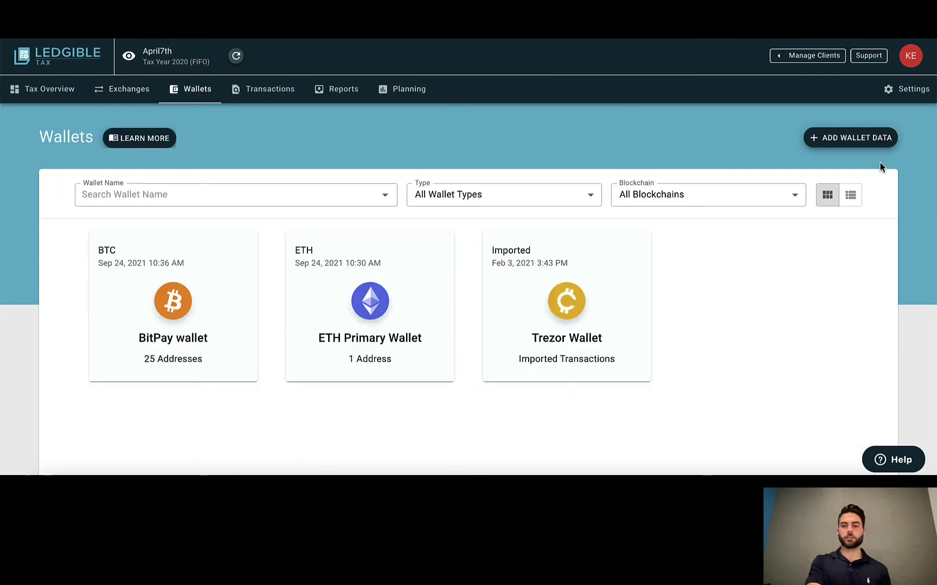
{"action": "left_click", "coordinate": [813, 144]}
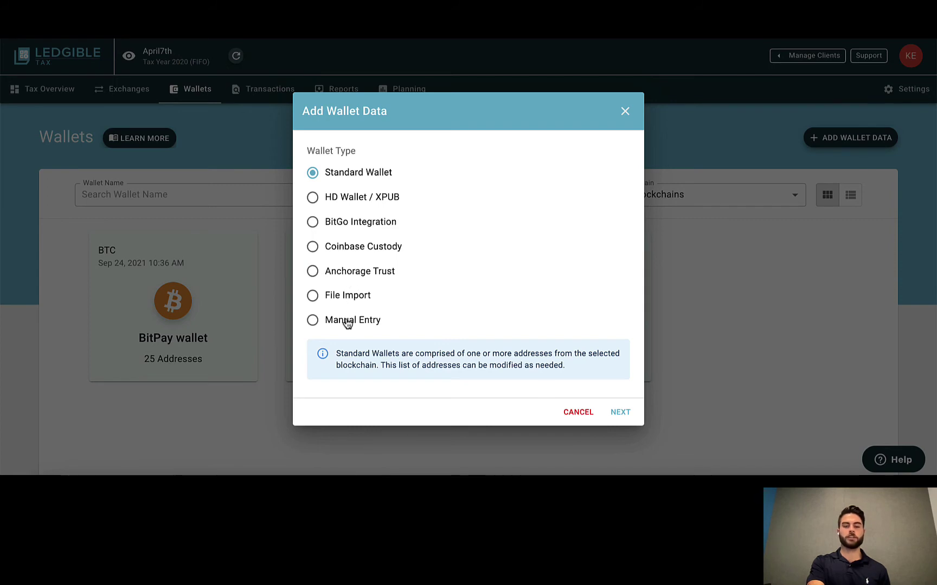
{"action": "left_click", "coordinate": [578, 413]}
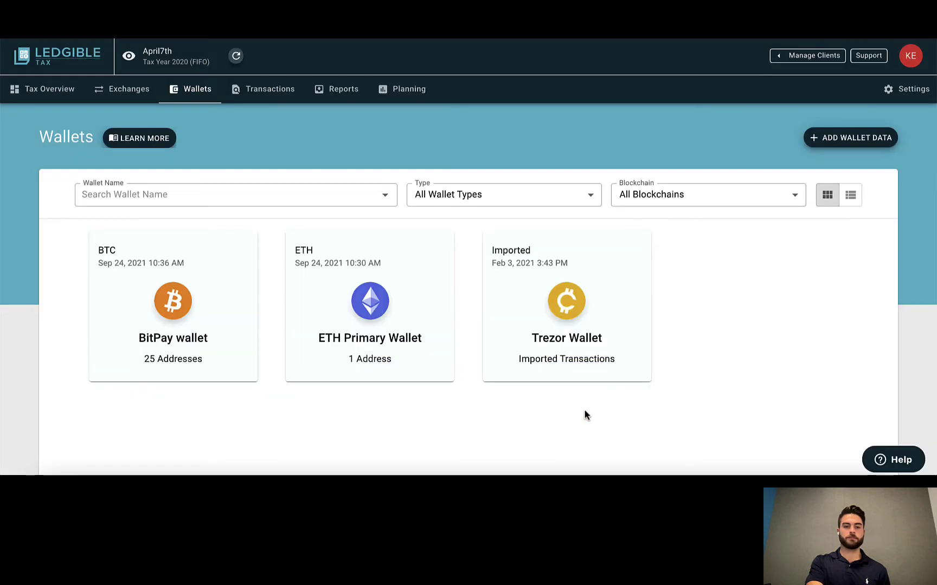
Open the client's transactions and examine the default-filtered list, including types, proceeds, cost basis, quantities and gain/loss
{"action": "left_click", "coordinate": [265, 100]}
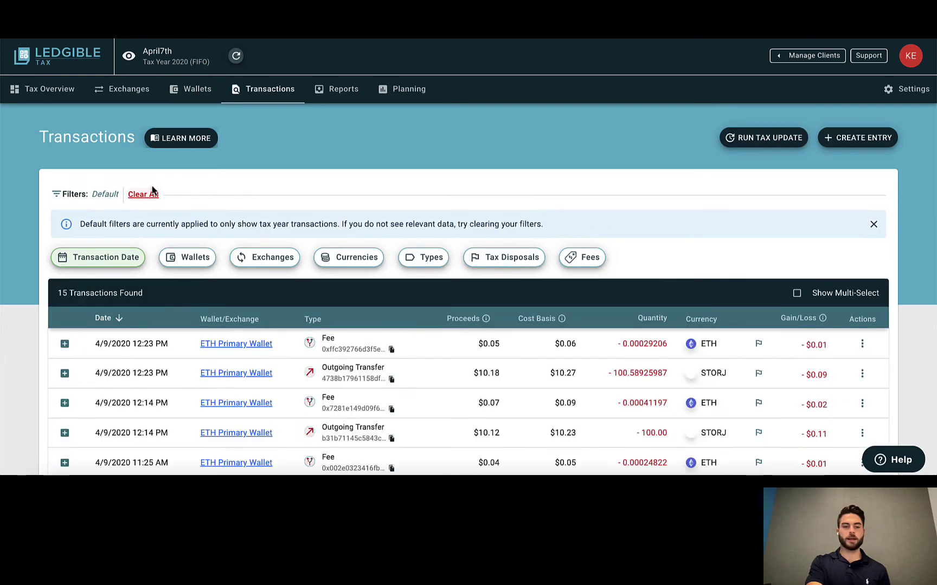
{"action": "scroll", "coordinate": [241, 210], "scroll_direction": "down", "scroll_amount": 1}
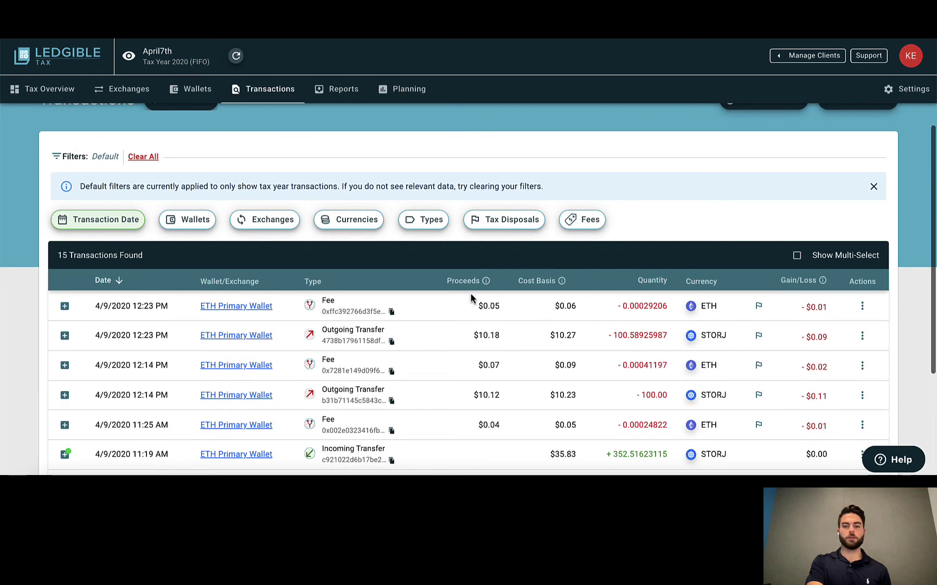
{"action": "scroll", "coordinate": [467, 306], "scroll_direction": "down", "scroll_amount": 3}
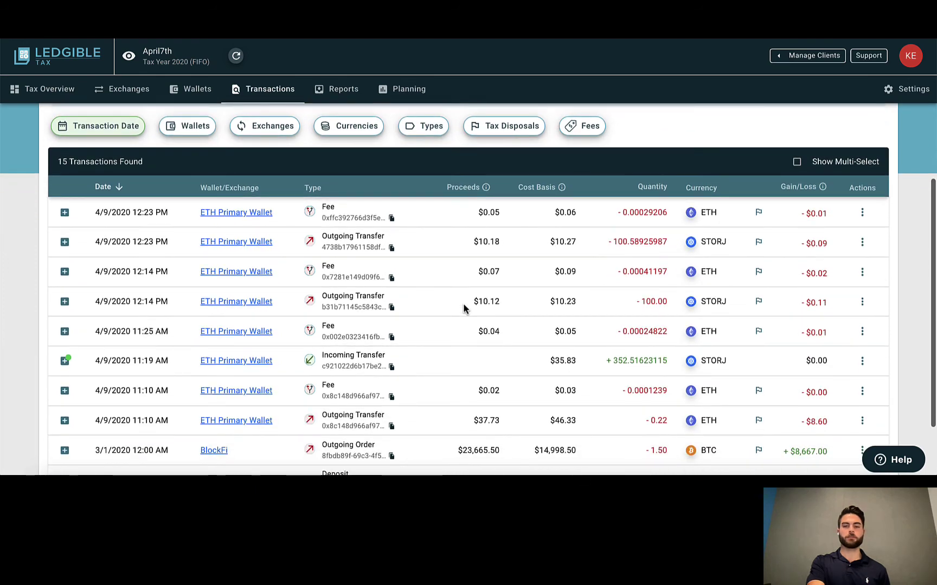
{"action": "scroll", "coordinate": [464, 308], "scroll_direction": "down", "scroll_amount": 1}
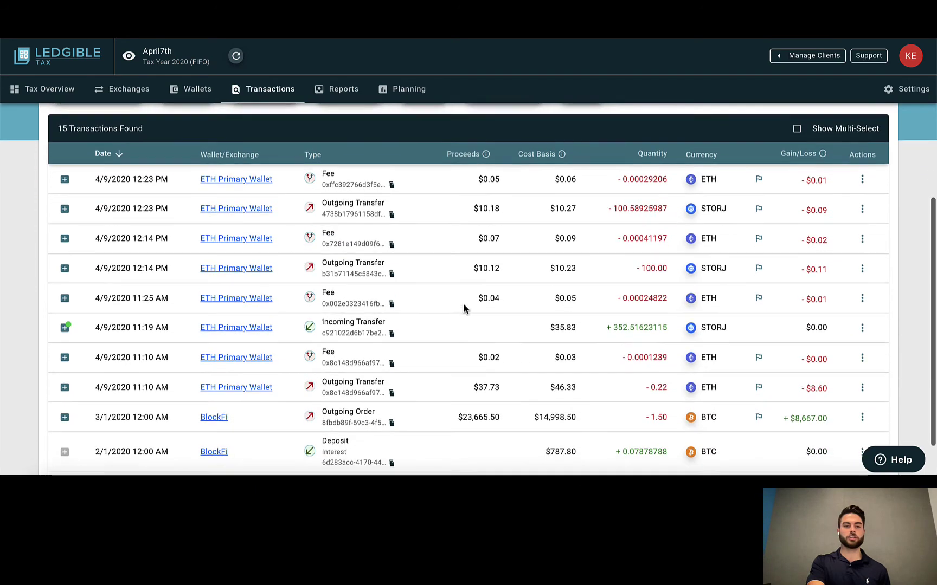
{"action": "scroll", "coordinate": [463, 309], "scroll_direction": "down", "scroll_amount": 2}
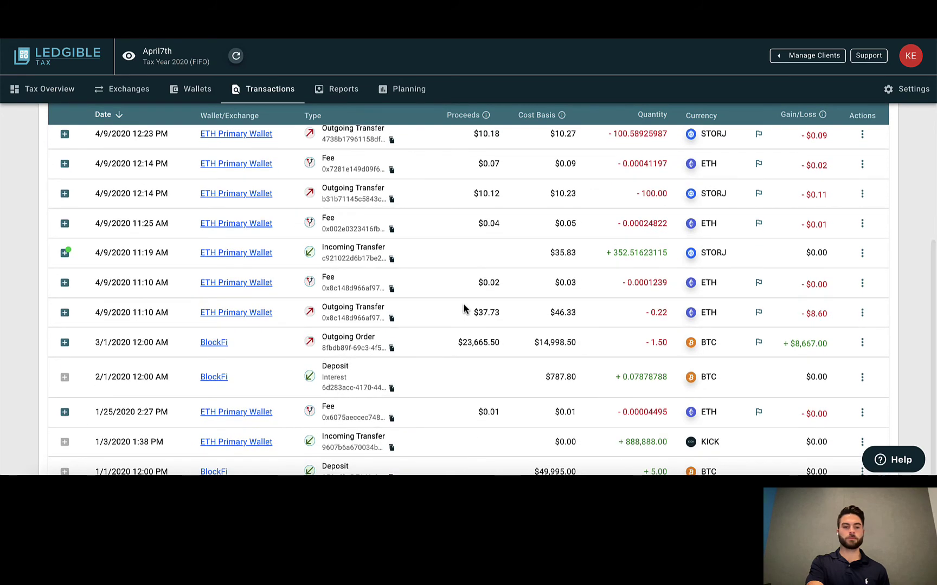
{"action": "scroll", "coordinate": [464, 309], "scroll_direction": "up", "scroll_amount": 1}
{"action": "scroll", "coordinate": [464, 309], "scroll_direction": "up", "scroll_amount": 2}
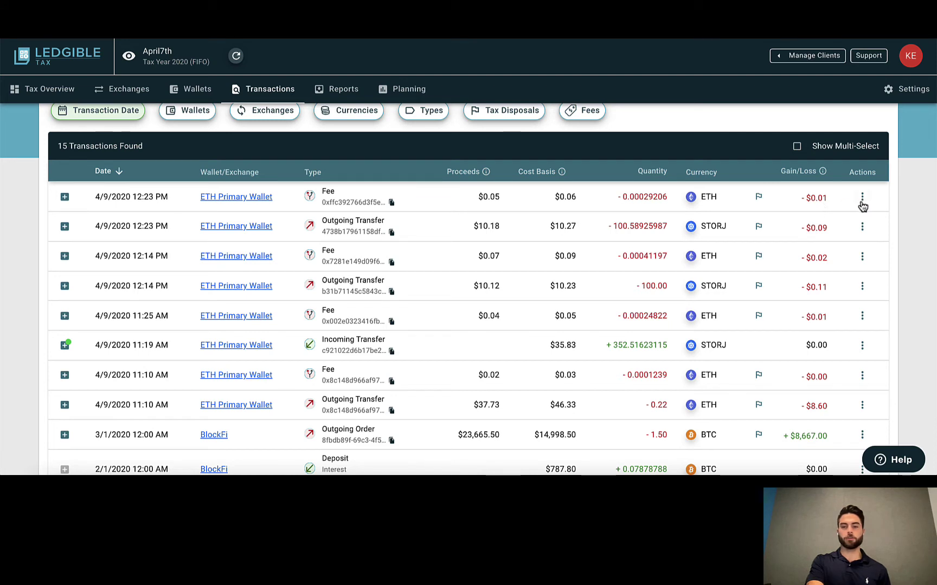
View the memo entry field for the 4/9/2020 12:23 PM ETH fee transaction, closing it without adding a memo
{"action": "scroll", "coordinate": [863, 206], "scroll_direction": "up", "scroll_amount": 1}
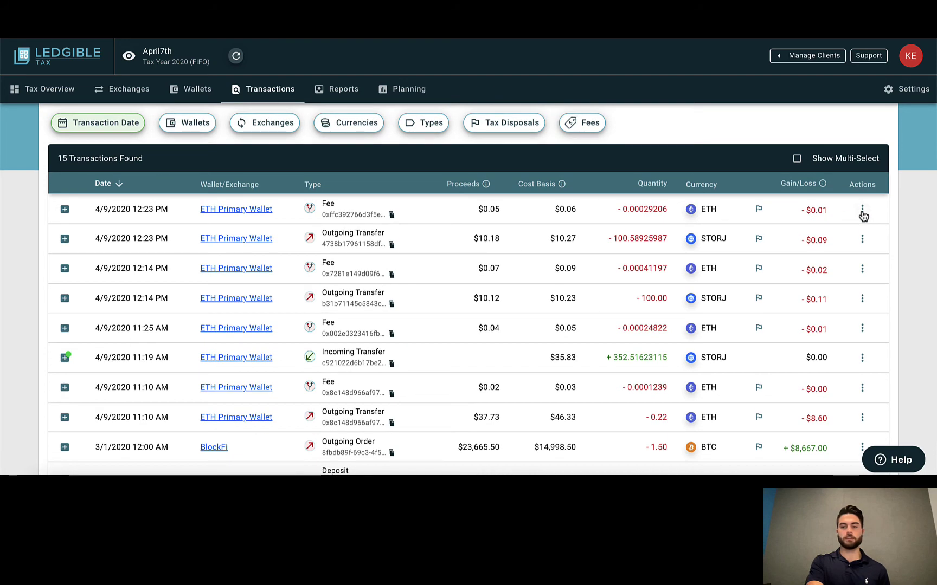
{"action": "left_click", "coordinate": [863, 213]}
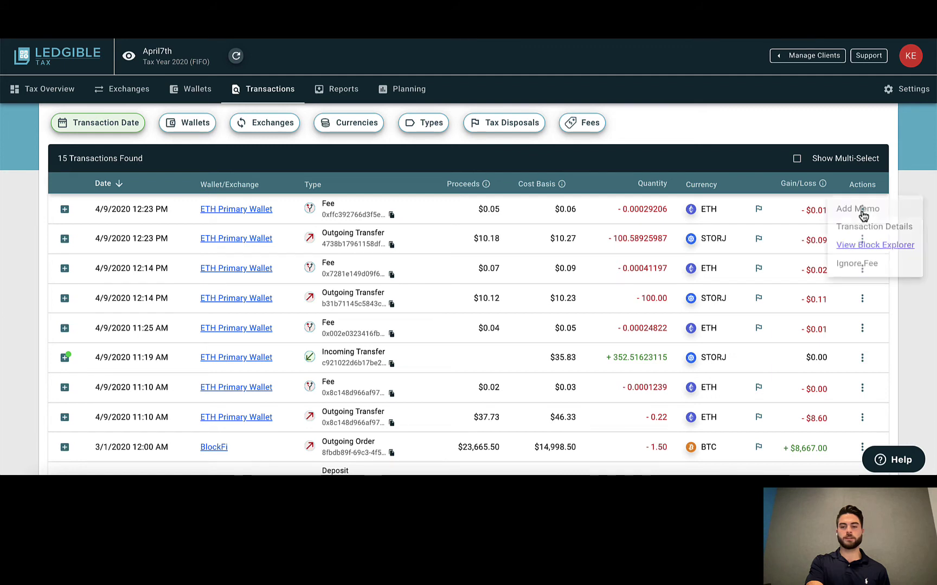
{"action": "left_click", "coordinate": [862, 212]}
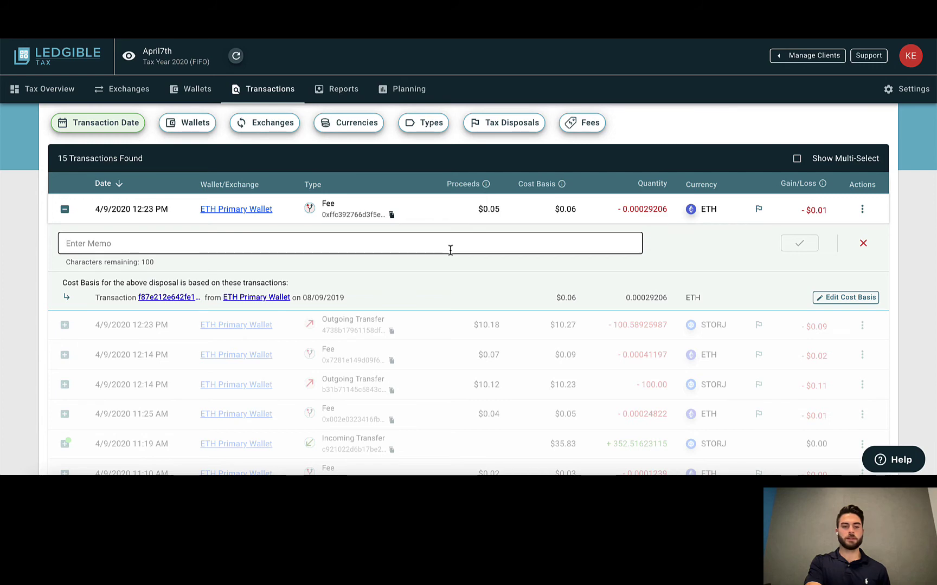
{"action": "left_click", "coordinate": [451, 250]}
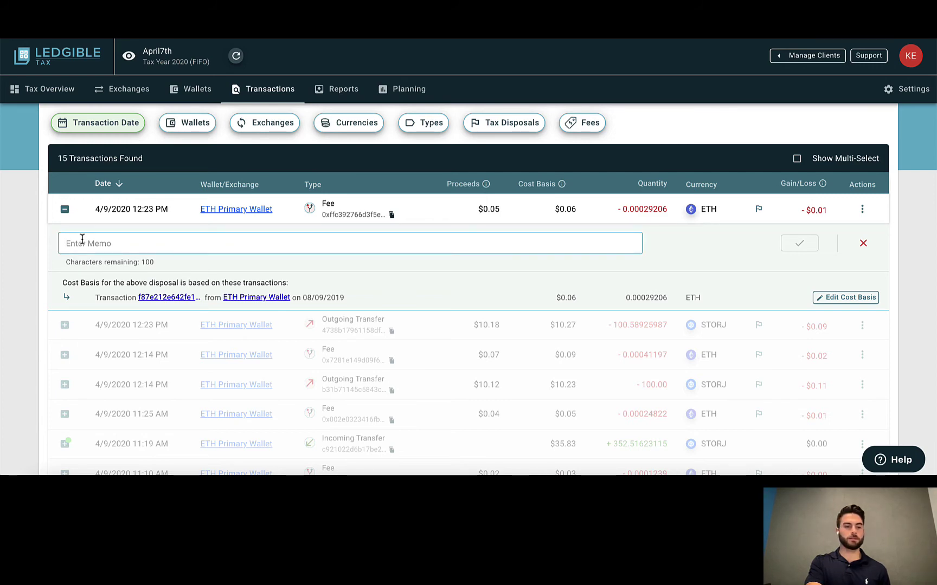
{"action": "left_click", "coordinate": [863, 244]}
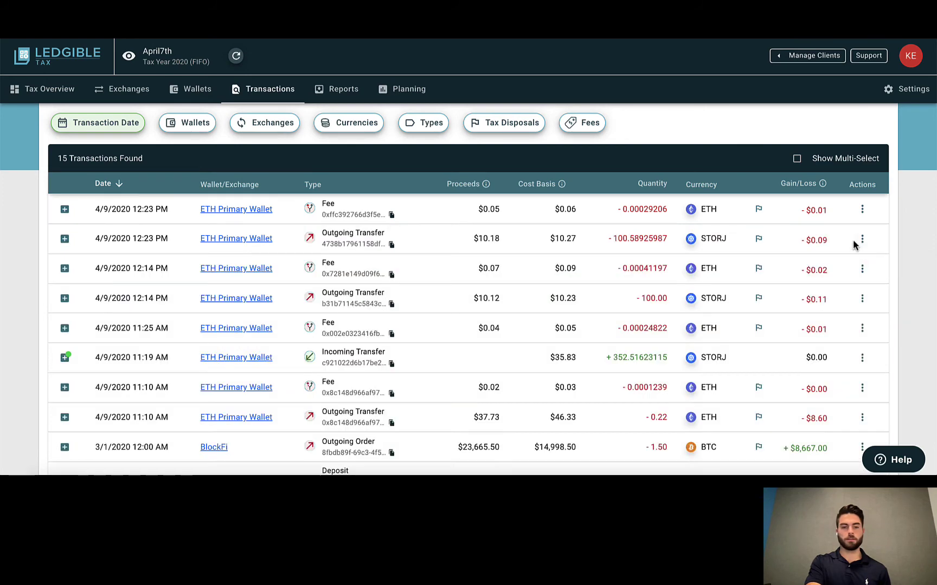
Inspect the cost basis source and full transaction details of the 4/9/2020 12:23 PM ETH fee, closing both without changes
{"action": "left_click", "coordinate": [65, 211]}
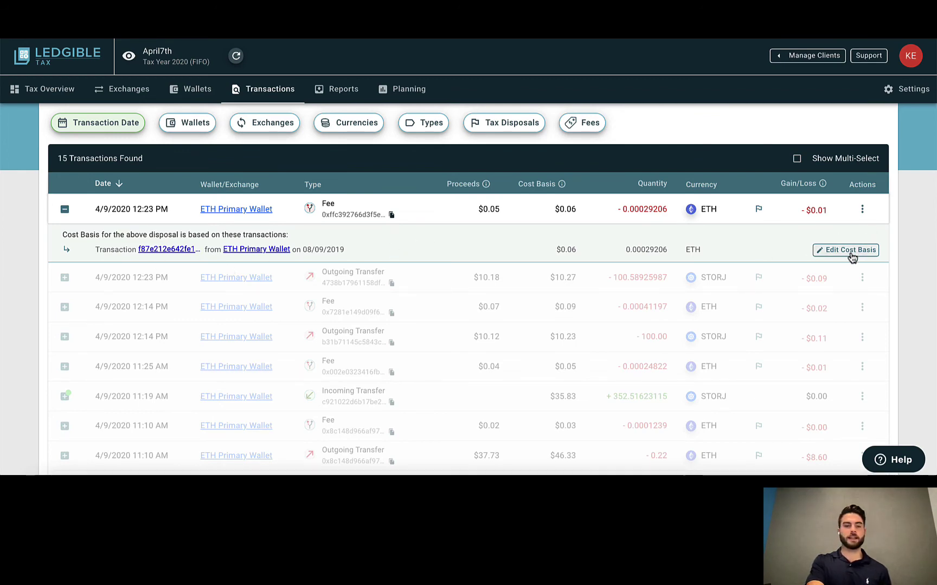
{"action": "left_click", "coordinate": [862, 210]}
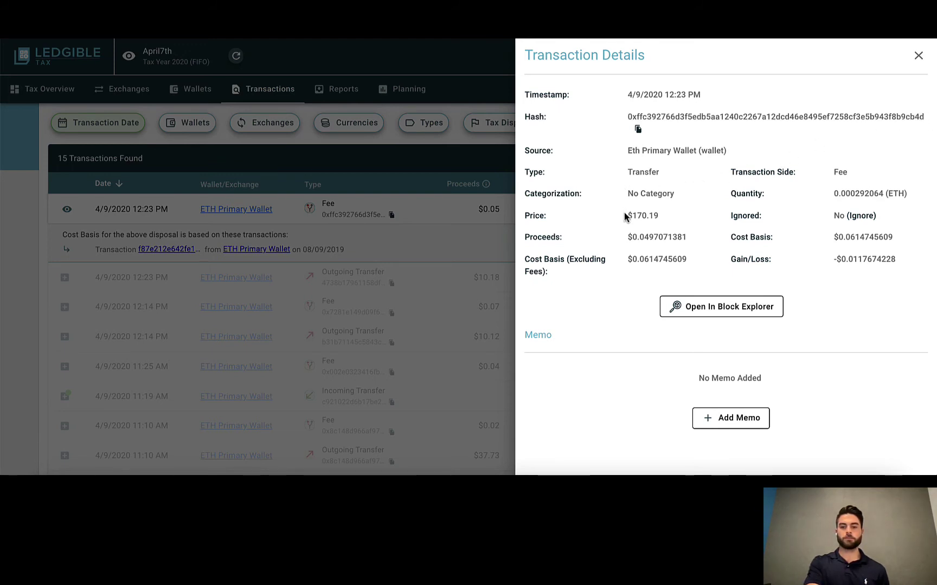
{"action": "left_click", "coordinate": [918, 54]}
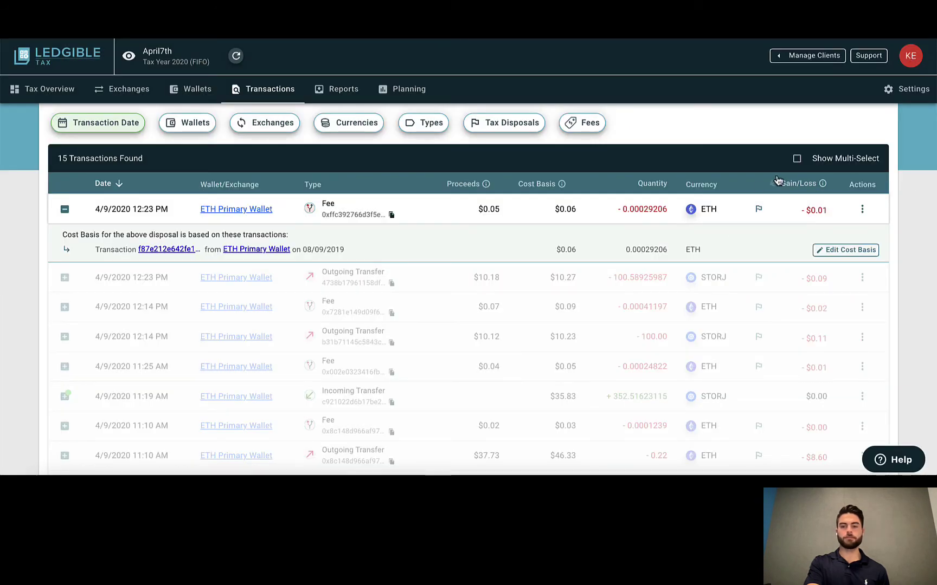
{"action": "left_click", "coordinate": [63, 212]}
View the currency and transaction date filter options above the transaction list, closing both without changing them
{"action": "scroll", "coordinate": [61, 218], "scroll_direction": "up", "scroll_amount": 2}
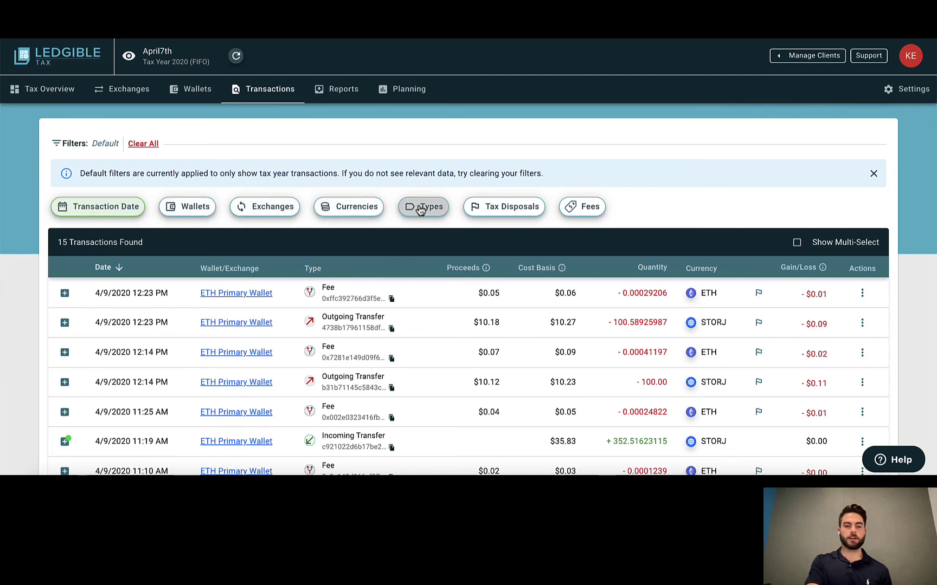
{"action": "left_click", "coordinate": [348, 210]}
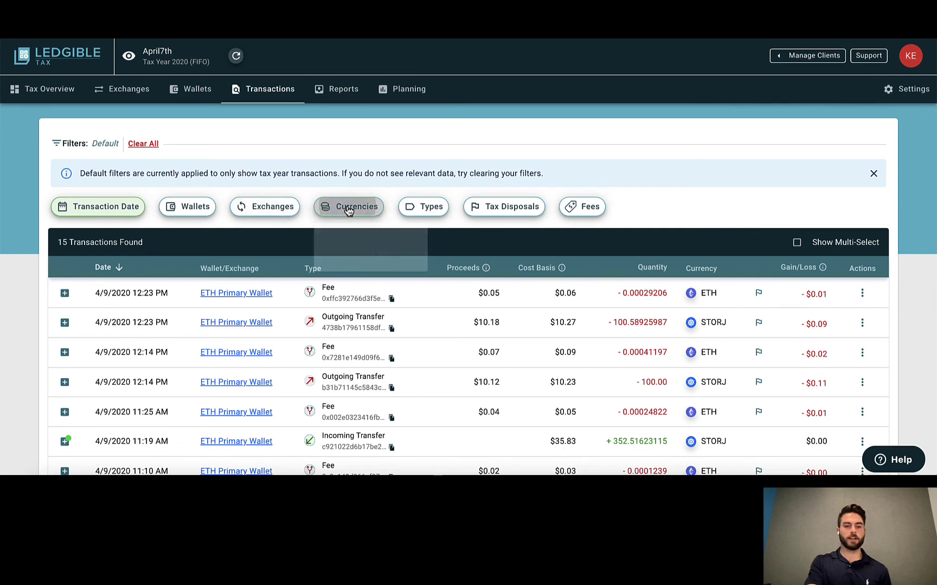
{"action": "scroll", "coordinate": [341, 371], "scroll_direction": "down", "scroll_amount": 5}
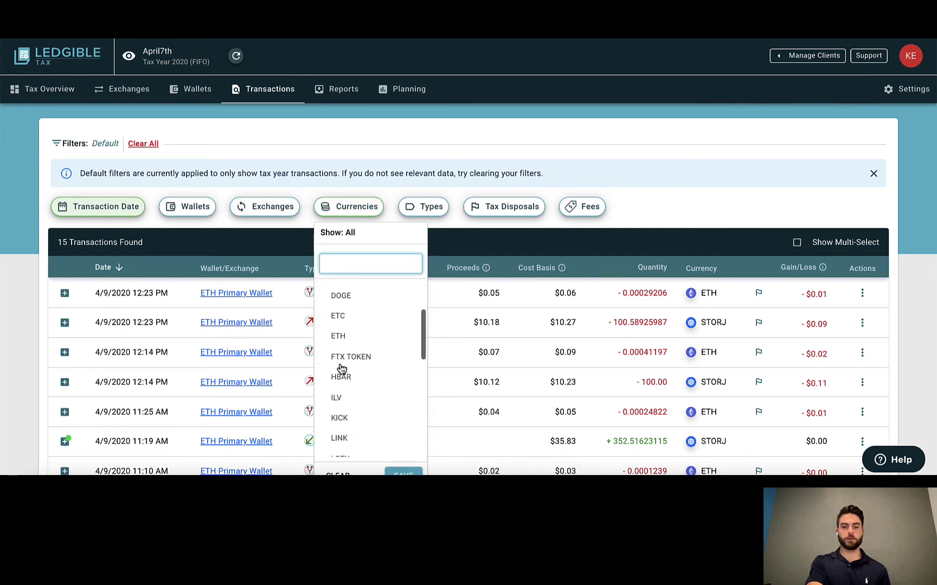
{"action": "scroll", "coordinate": [341, 368], "scroll_direction": "up", "scroll_amount": 5}
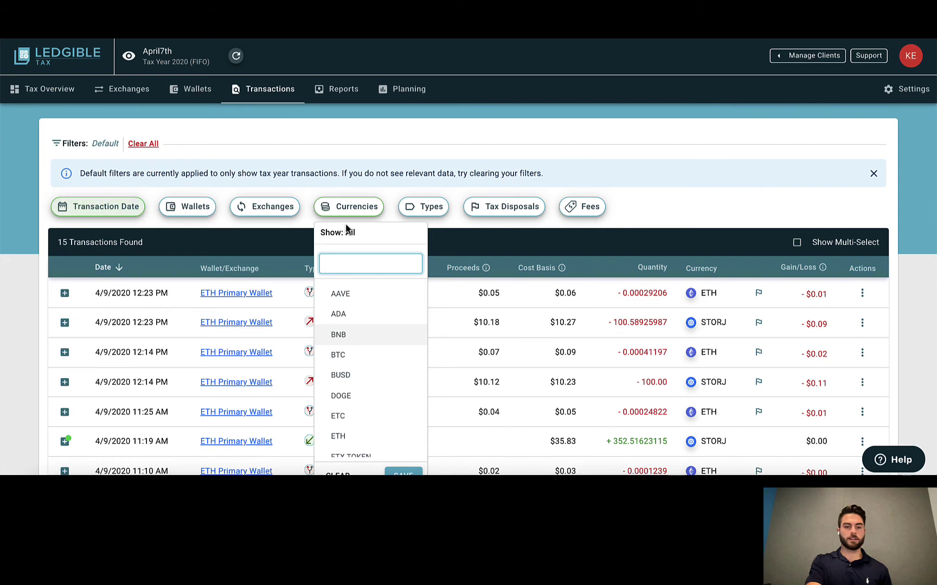
{"action": "left_click", "coordinate": [356, 209]}
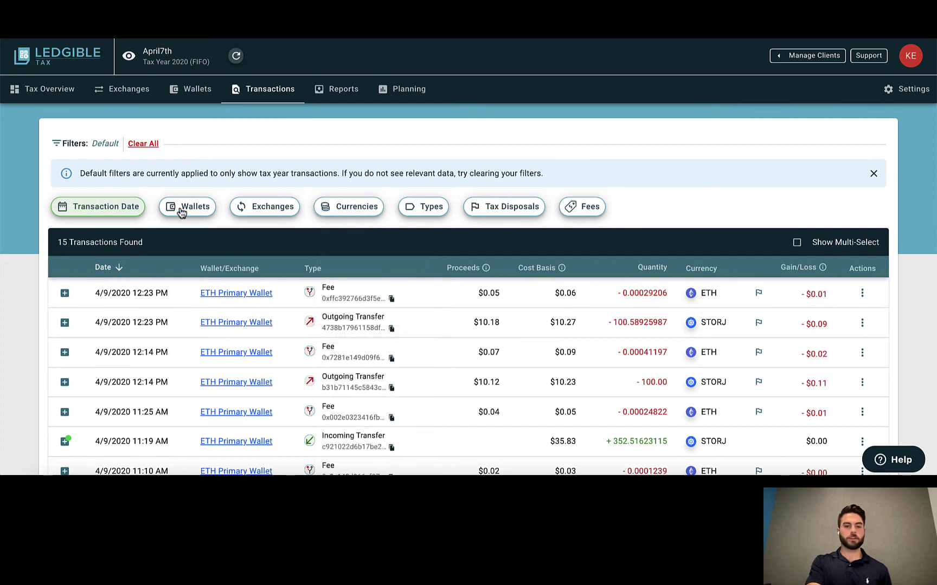
{"action": "left_click", "coordinate": [124, 212]}
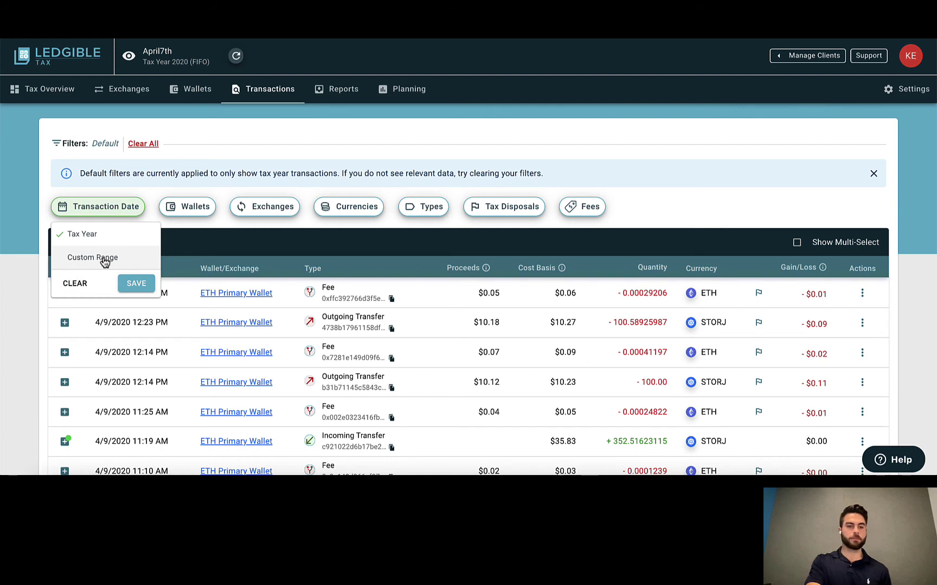
{"action": "left_click", "coordinate": [139, 207]}
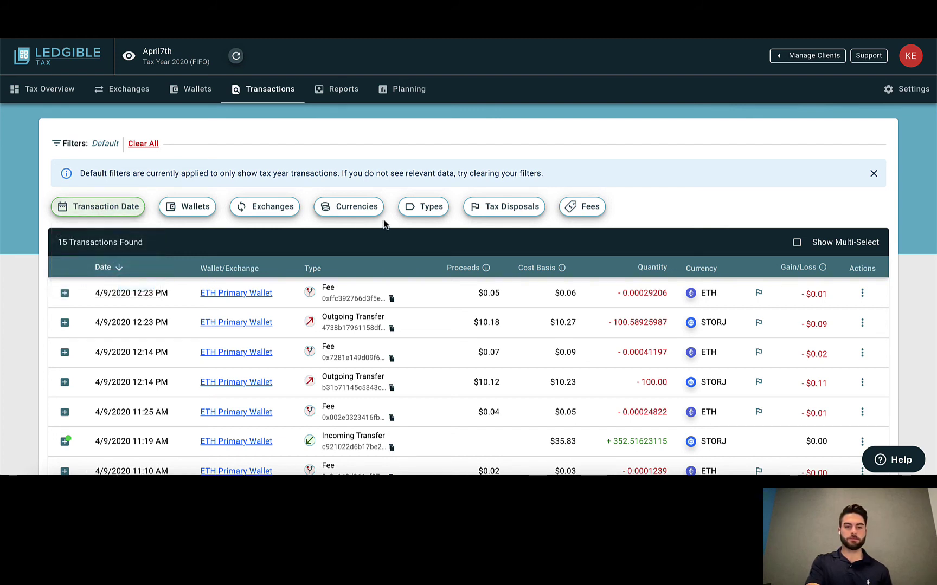
Filter the transaction list to the ETH currency and the Transfer type, saving each filter
{"action": "left_click", "coordinate": [362, 216]}
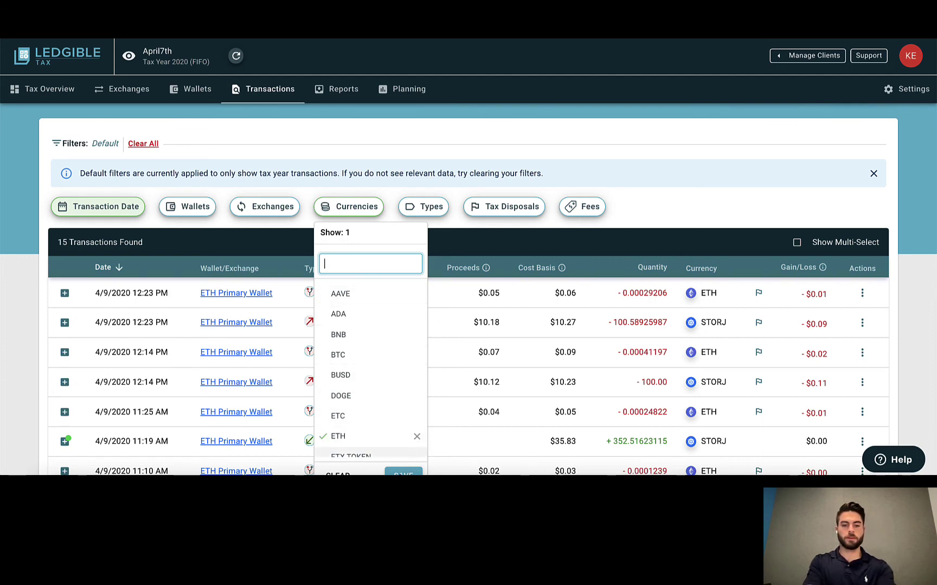
{"action": "left_click", "coordinate": [403, 474]}
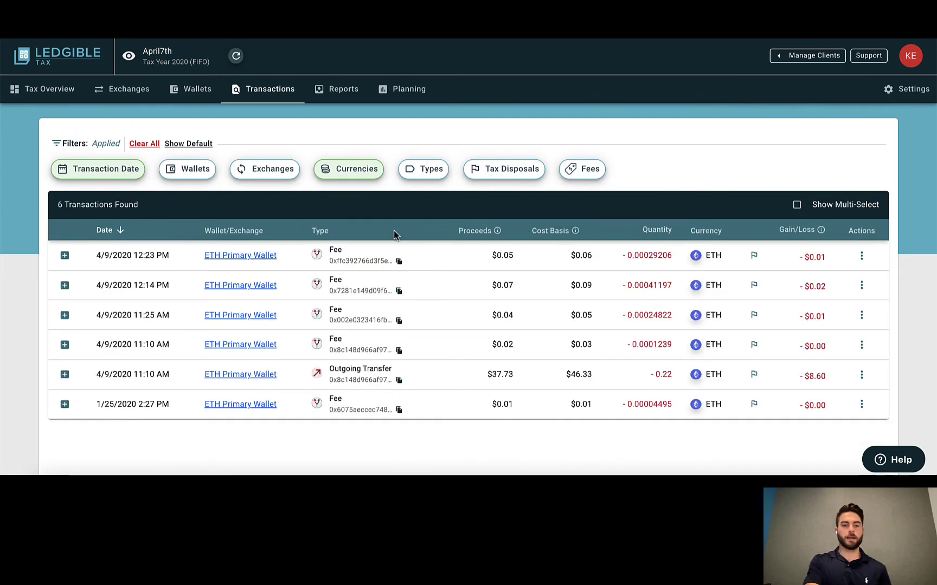
{"action": "left_click", "coordinate": [434, 176]}
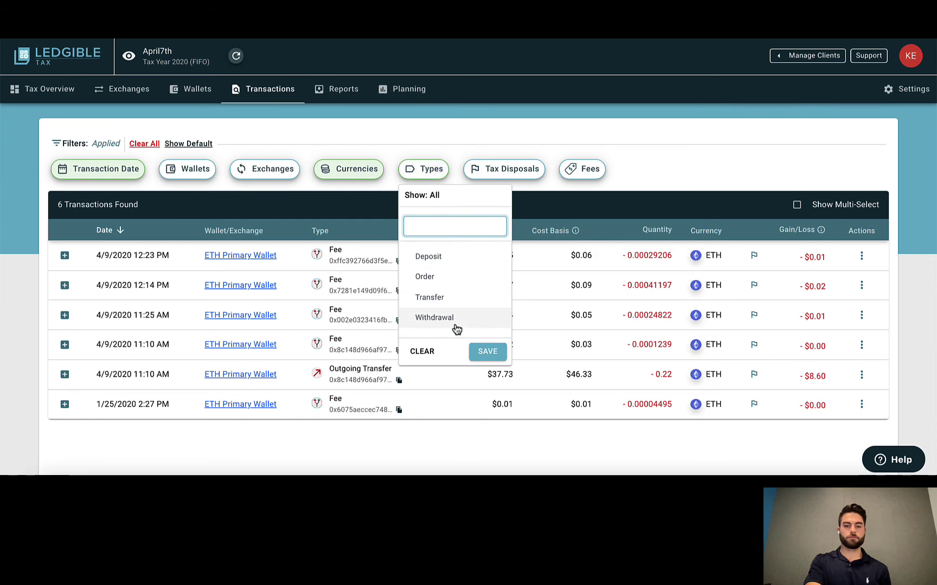
{"action": "left_click", "coordinate": [461, 307]}
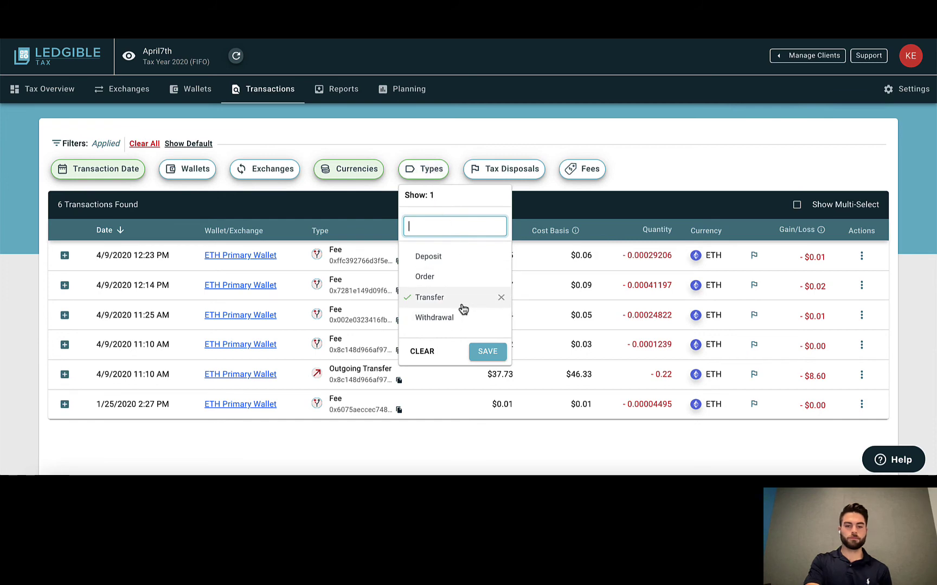
{"action": "left_click", "coordinate": [486, 352]}
{"action": "scroll", "coordinate": [446, 232], "scroll_direction": "up", "scroll_amount": 2}
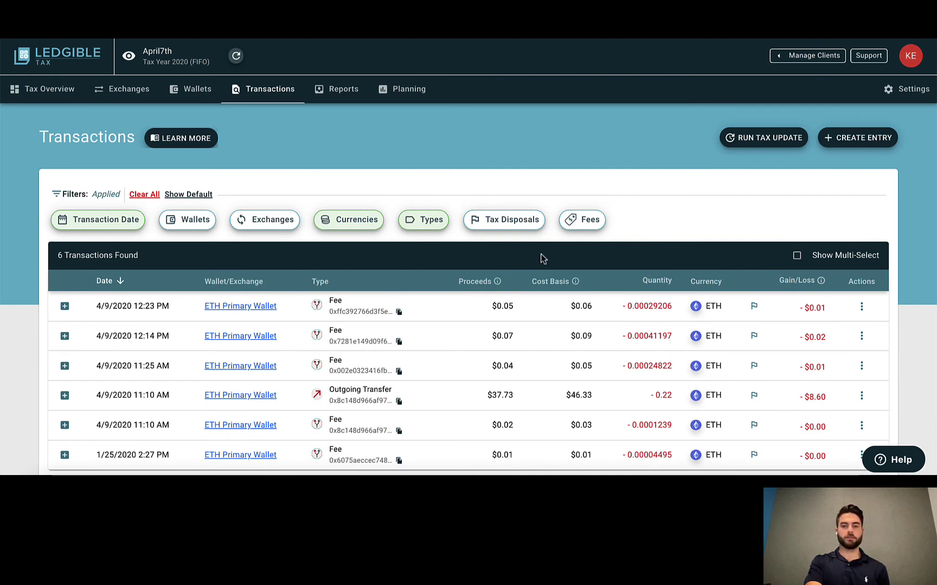
Clear the transaction date filter and all remaining filters to list every transaction across all years
{"action": "left_click", "coordinate": [128, 221]}
{"action": "left_click", "coordinate": [74, 300]}
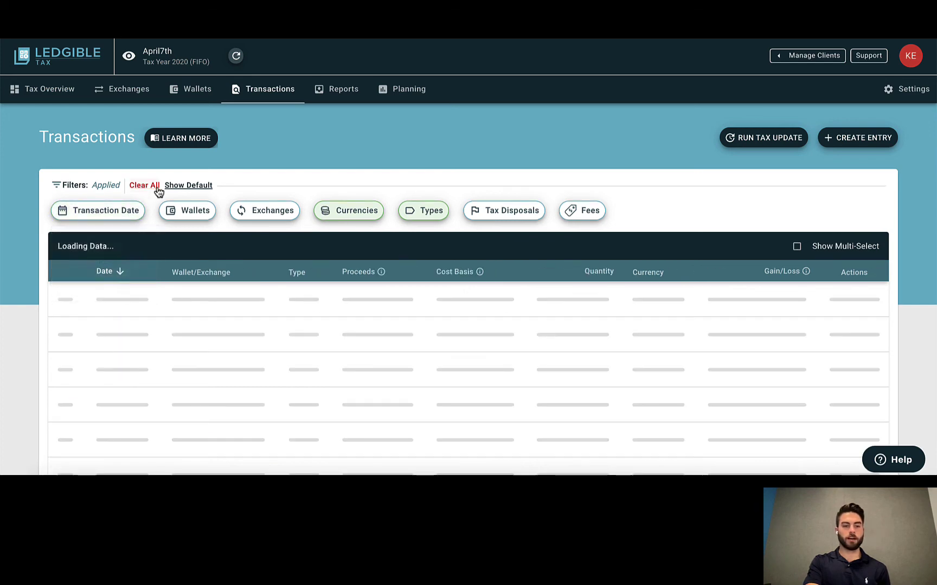
{"action": "left_click", "coordinate": [152, 193]}
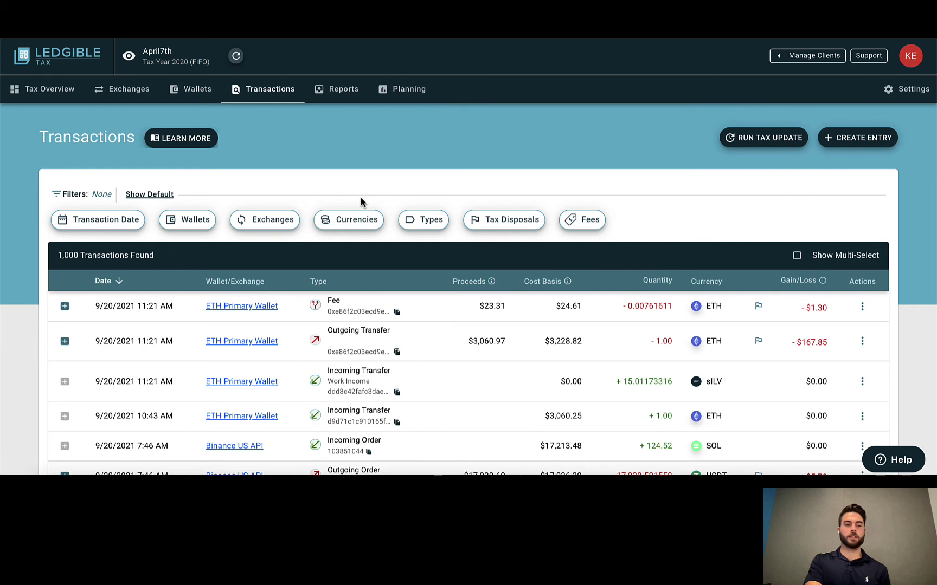
Open the client's tax planning page and examine total current value, top 10 assets, and each current asset's unrealized short- and long-term gain/loss
{"action": "left_click", "coordinate": [401, 102]}
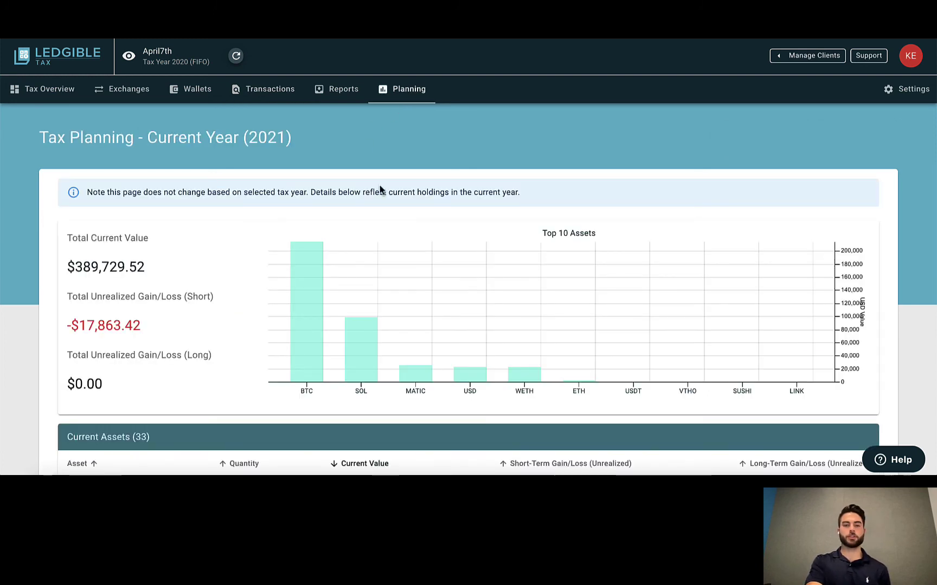
{"action": "scroll", "coordinate": [377, 238], "scroll_direction": "down", "scroll_amount": 1}
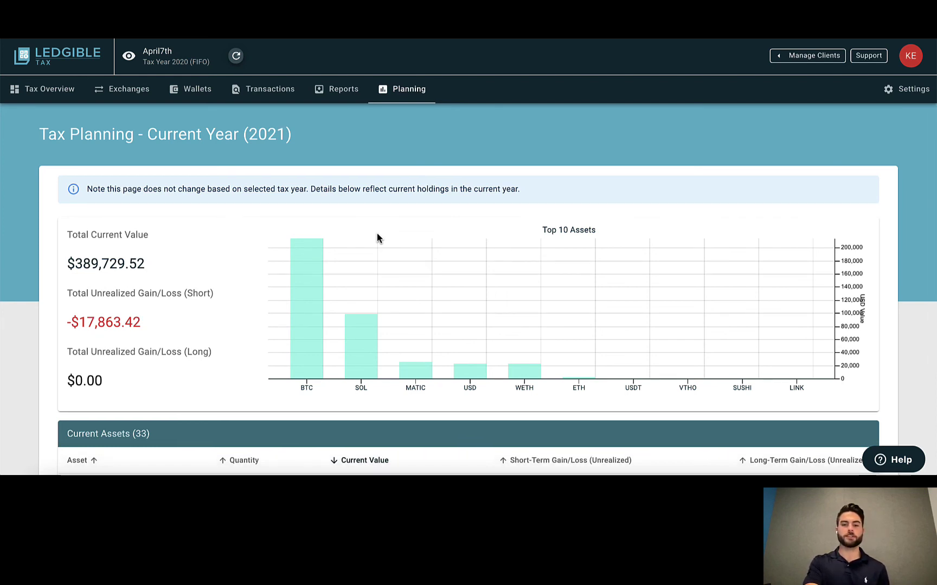
{"action": "scroll", "coordinate": [376, 238], "scroll_direction": "down", "scroll_amount": 1}
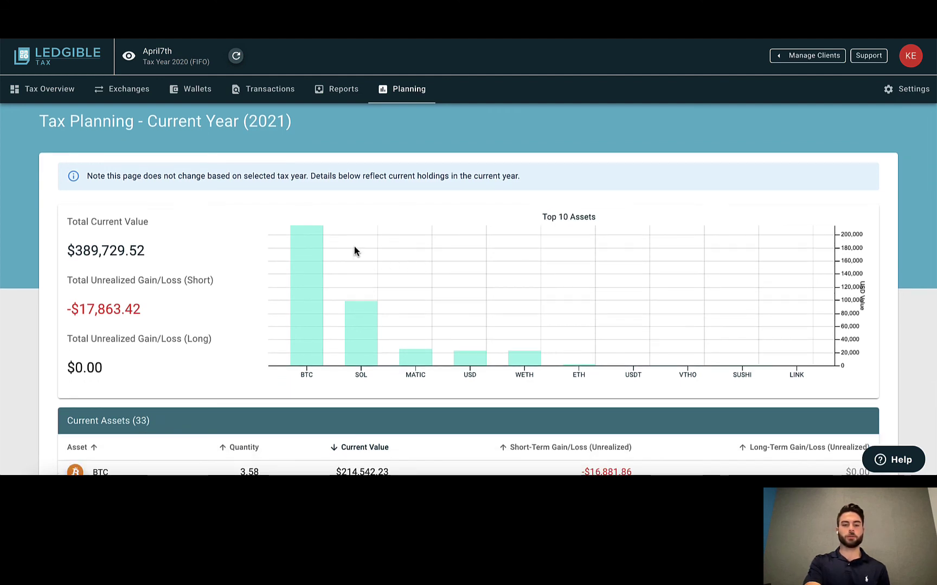
{"action": "mouse_move", "coordinate": [341, 322]}
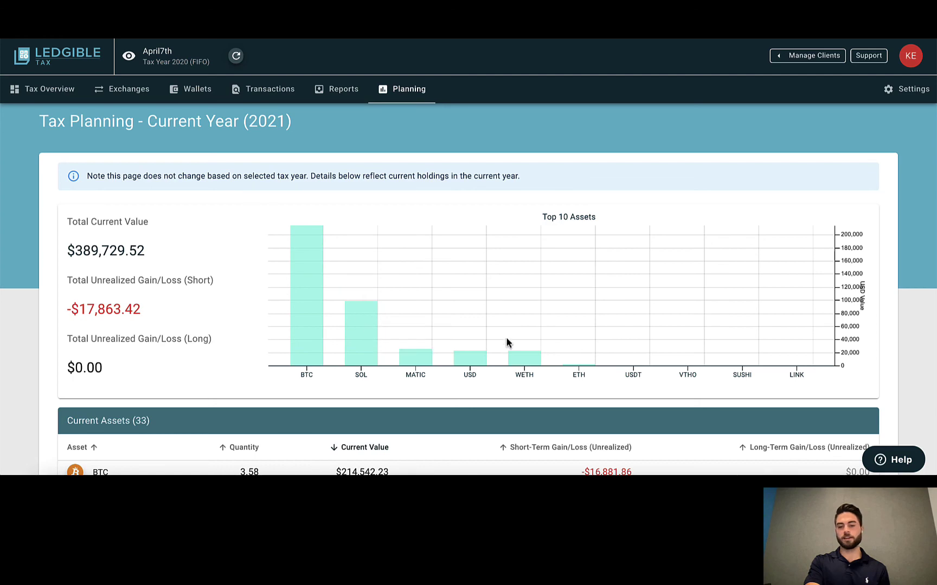
{"action": "scroll", "coordinate": [803, 360], "scroll_direction": "down", "scroll_amount": 2}
{"action": "scroll", "coordinate": [804, 364], "scroll_direction": "down", "scroll_amount": 5}
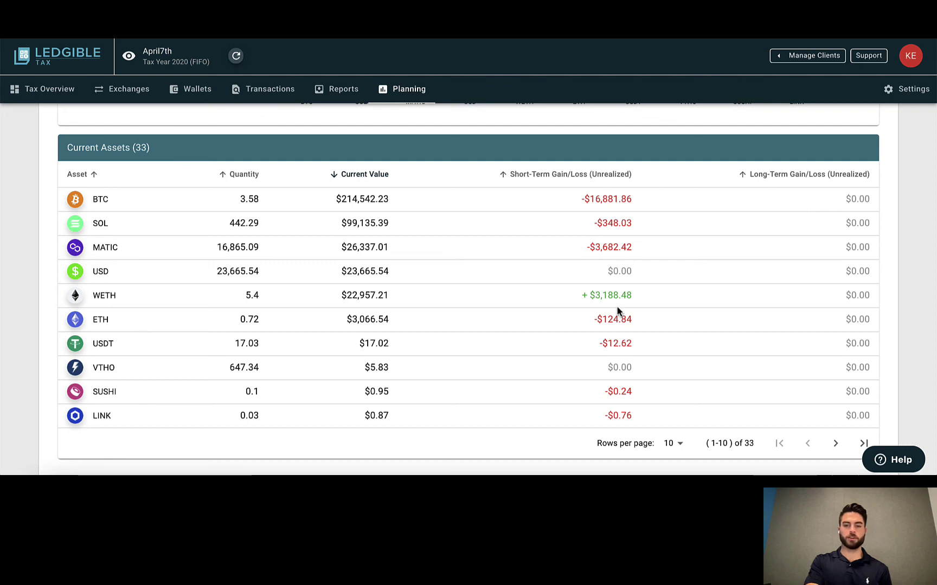
{"action": "scroll", "coordinate": [618, 310], "scroll_direction": "up", "scroll_amount": 2}
{"action": "scroll", "coordinate": [618, 310], "scroll_direction": "up", "scroll_amount": 2}
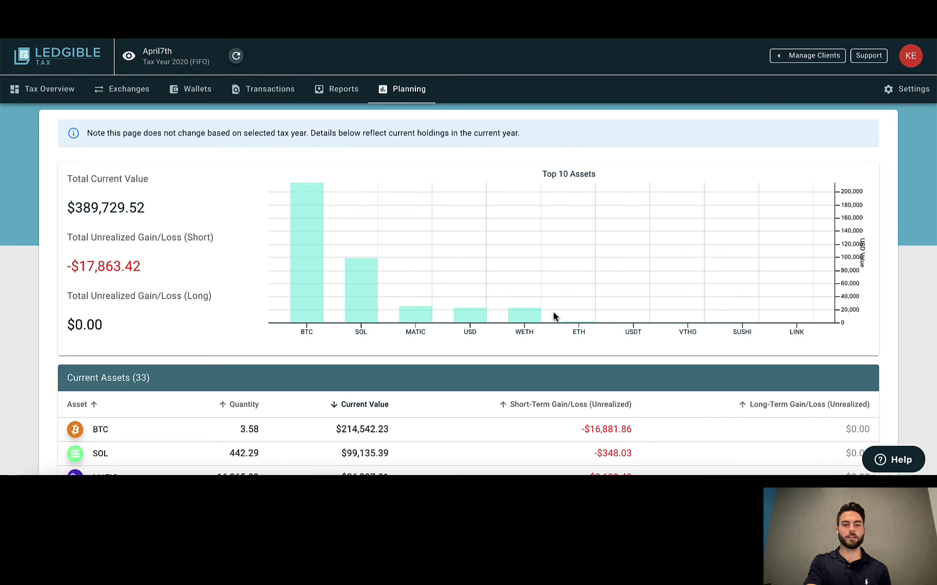
{"action": "scroll", "coordinate": [553, 317], "scroll_direction": "up", "scroll_amount": 1}
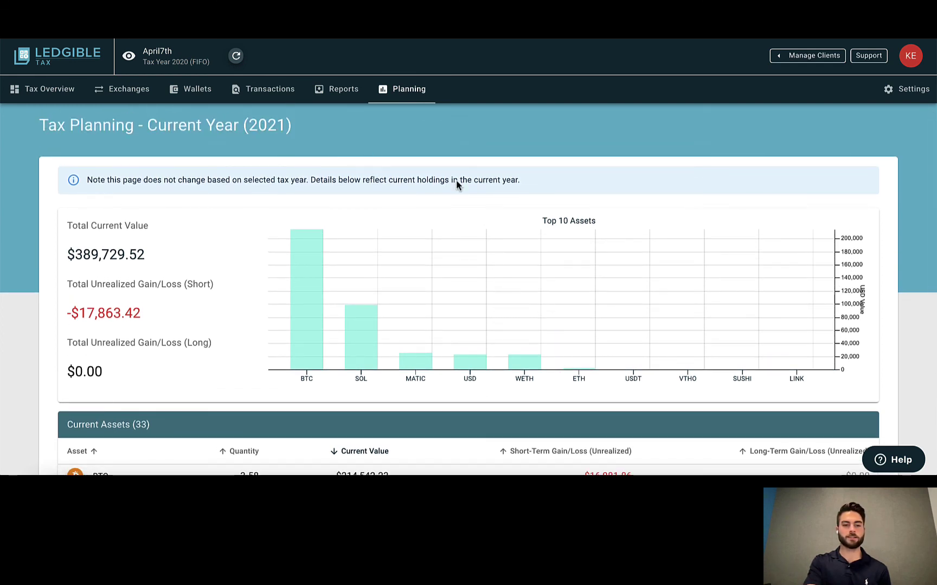
{"action": "scroll", "coordinate": [673, 354], "scroll_direction": "up", "scroll_amount": 1}
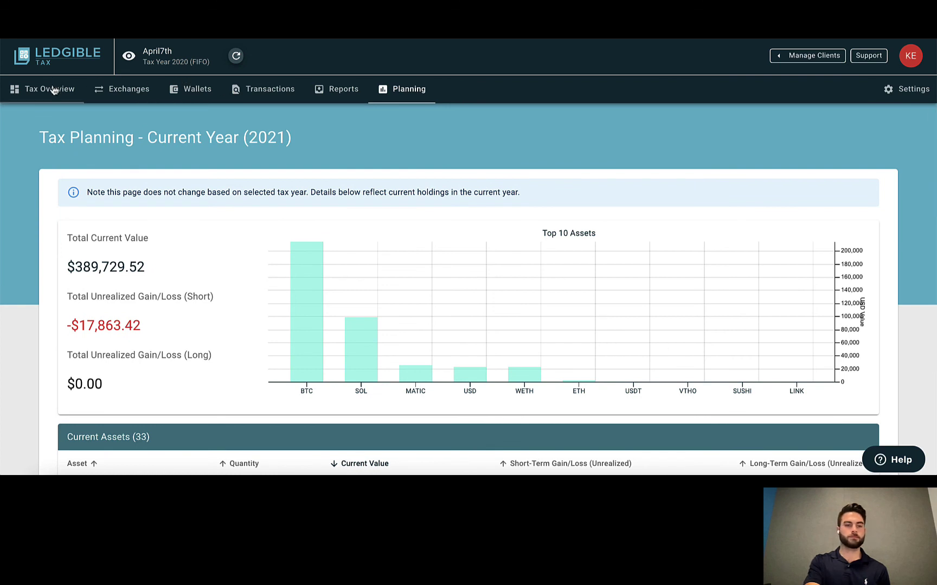
Leave the client's account for client management and locate the April7th client among the active clients
{"action": "left_click", "coordinate": [791, 61]}
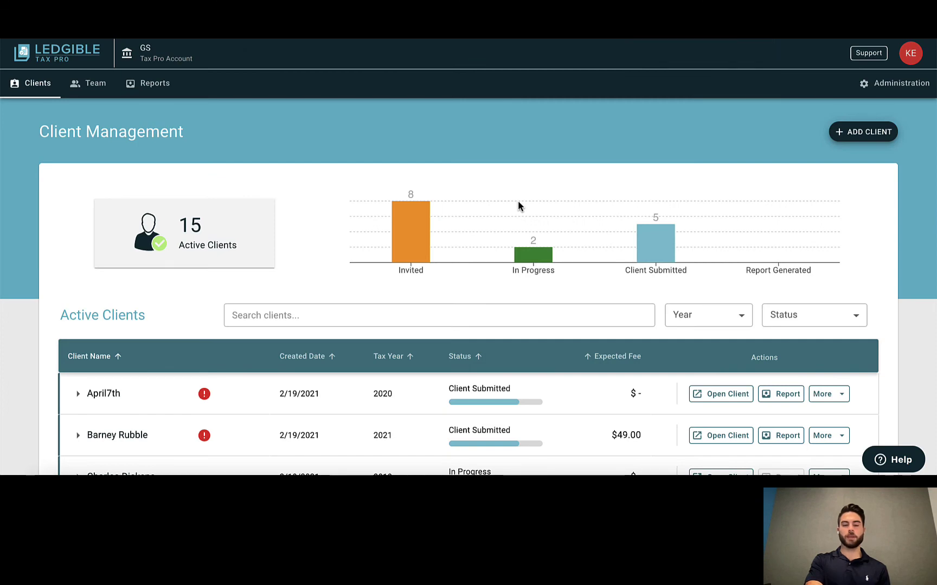
{"action": "scroll", "coordinate": [518, 202], "scroll_direction": "down", "scroll_amount": 2}
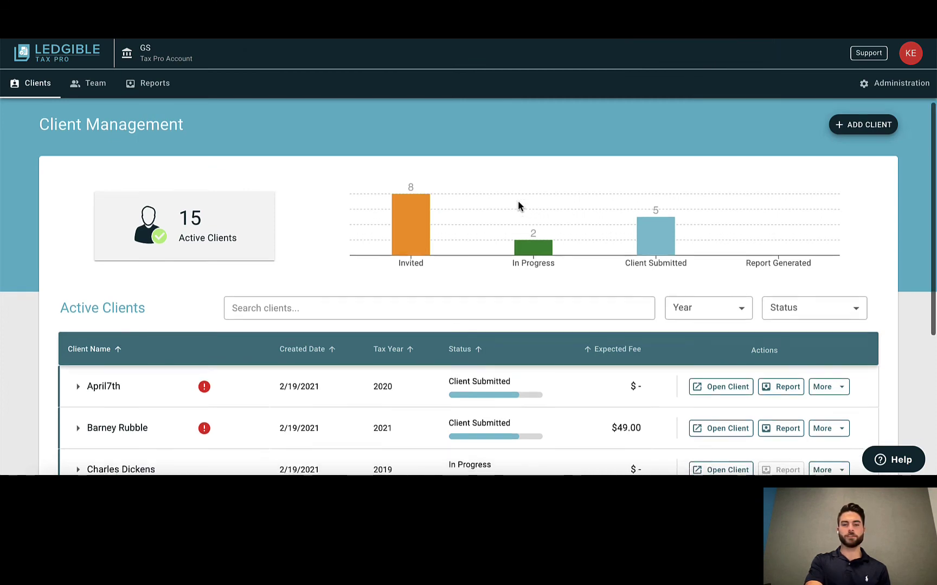
{"action": "scroll", "coordinate": [517, 201], "scroll_direction": "down", "scroll_amount": 1}
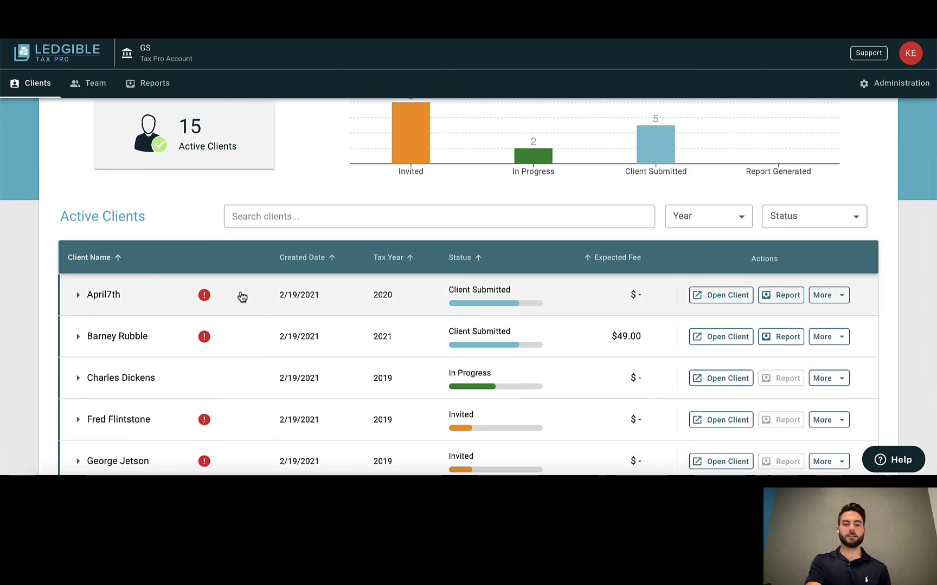
Review the Professional and Other tax report types offered for the April7th client, cancelling without creating a report
{"action": "left_click", "coordinate": [783, 298]}
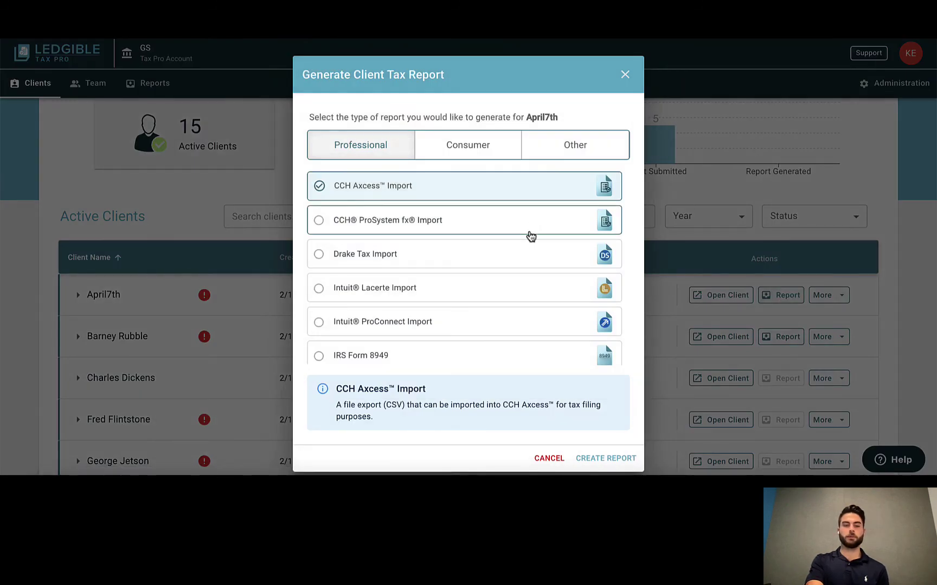
{"action": "scroll", "coordinate": [531, 236], "scroll_direction": "down", "scroll_amount": 3}
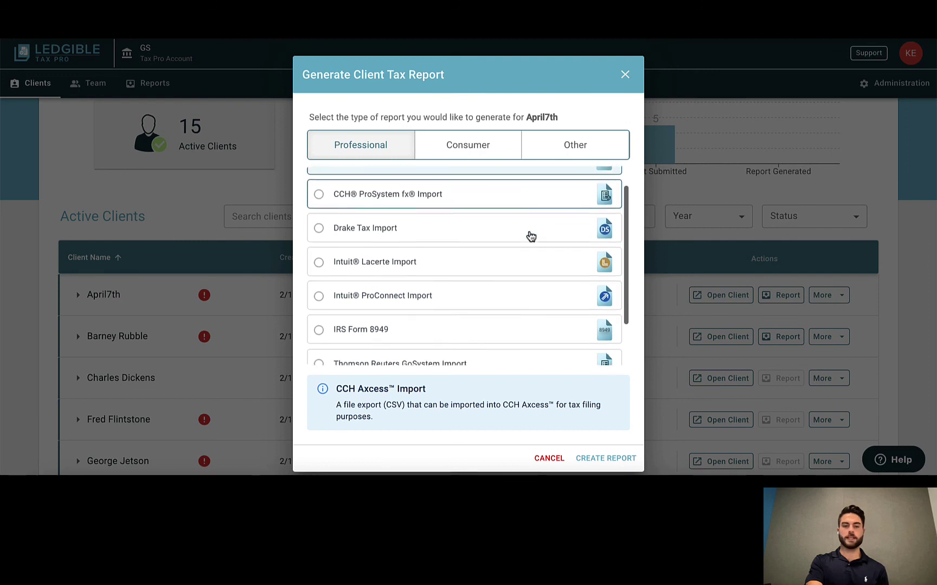
{"action": "scroll", "coordinate": [531, 236], "scroll_direction": "up", "scroll_amount": 3}
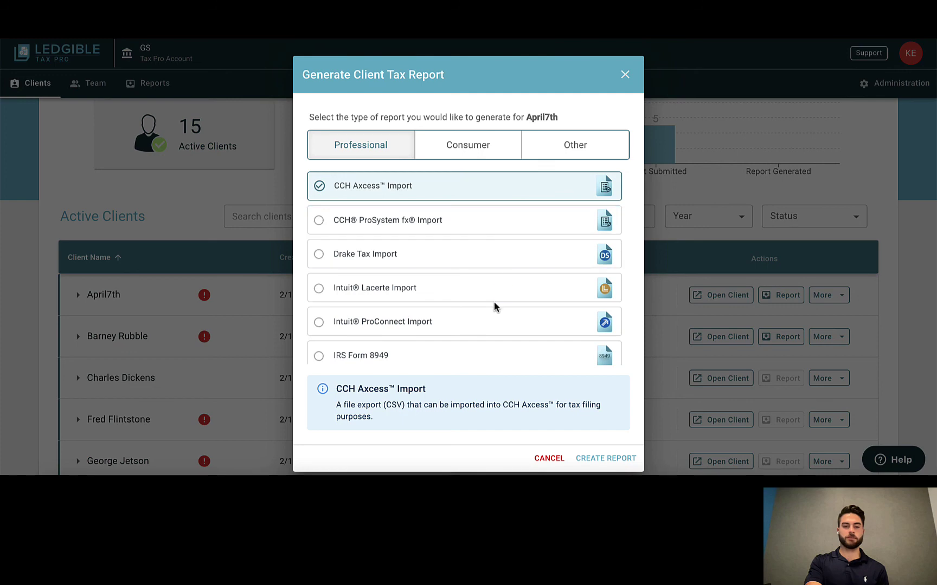
{"action": "scroll", "coordinate": [493, 307], "scroll_direction": "down", "scroll_amount": 1}
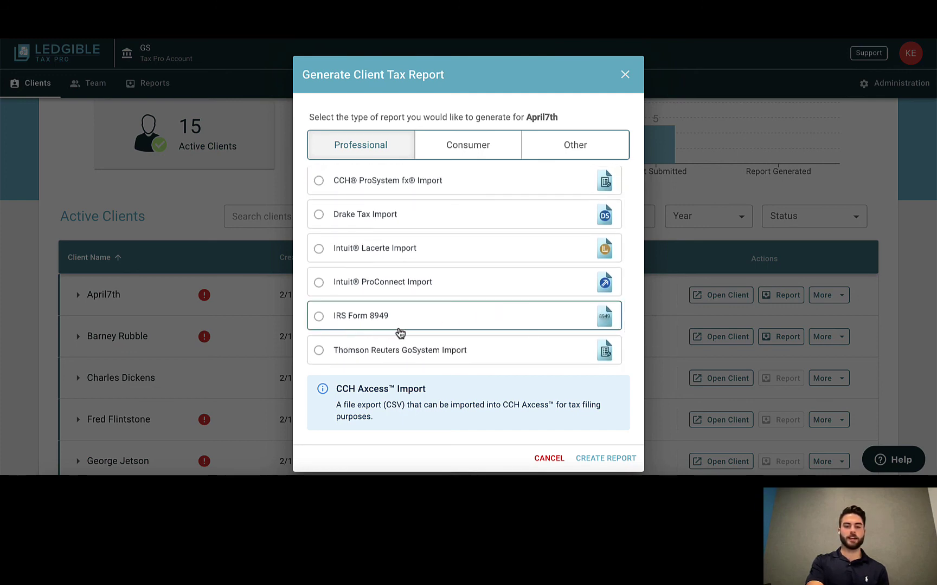
{"action": "scroll", "coordinate": [435, 293], "scroll_direction": "up", "scroll_amount": 1}
{"action": "left_click", "coordinate": [559, 152]}
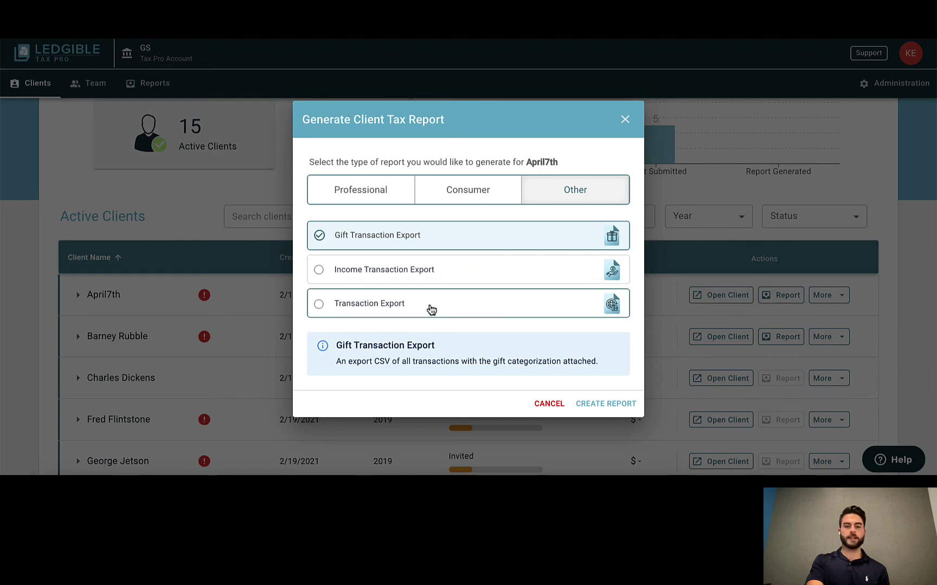
{"action": "left_click", "coordinate": [547, 402]}
{"action": "scroll", "coordinate": [671, 314], "scroll_direction": "up", "scroll_amount": 1}
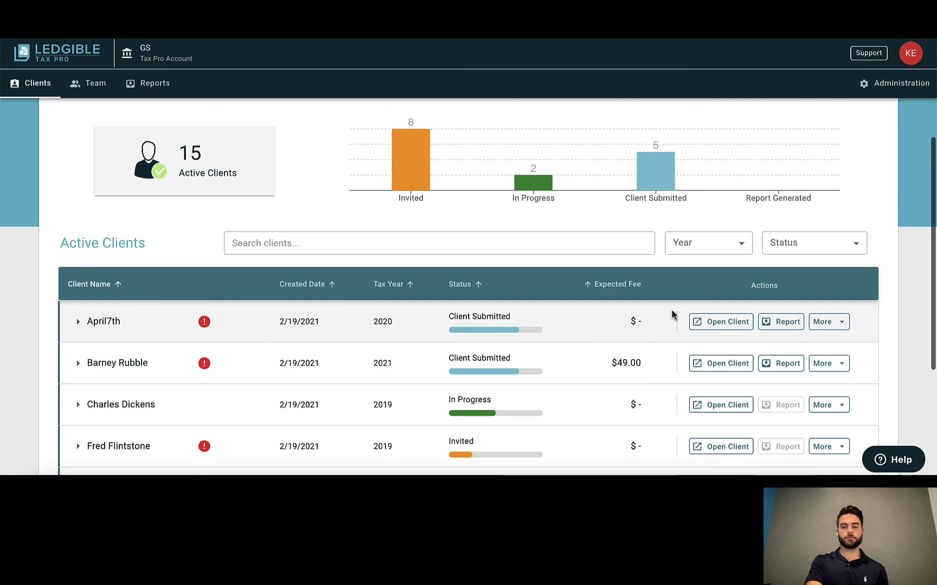
{"action": "scroll", "coordinate": [666, 345], "scroll_direction": "up", "scroll_amount": 3}
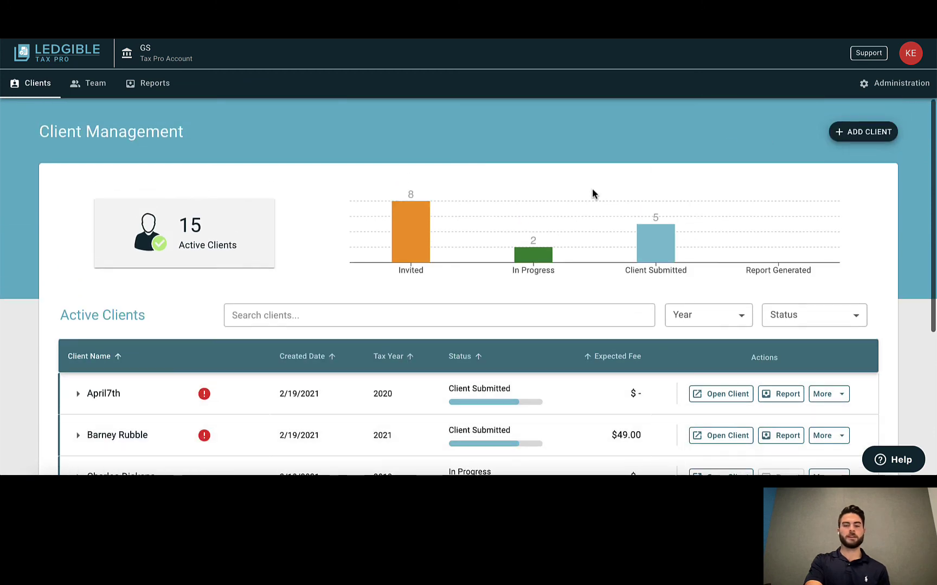